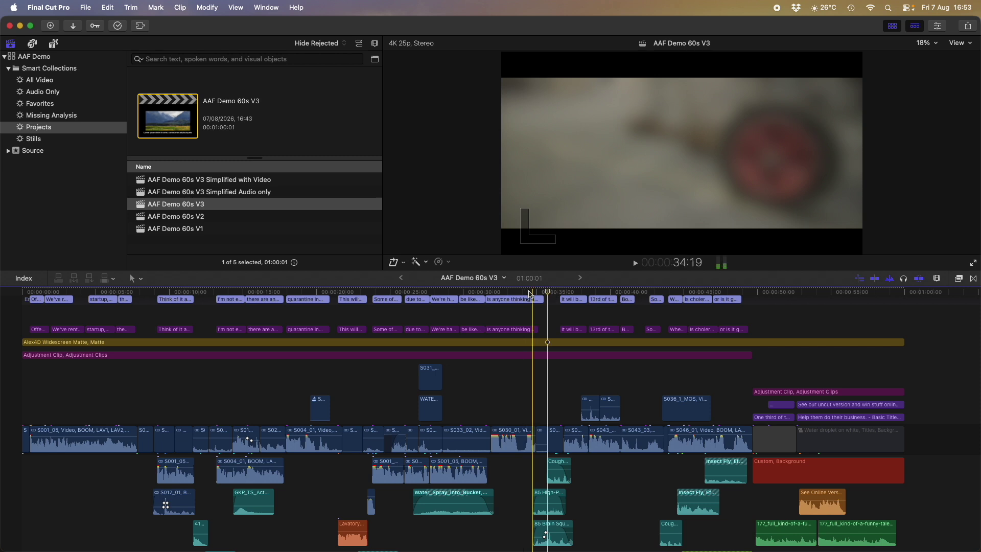
# Step: Examine the timeline's audio clips and the roles listed in the timeline index
pyautogui.scroll(-5, 385, 380)
pyautogui.scroll(-4, 386, 380)
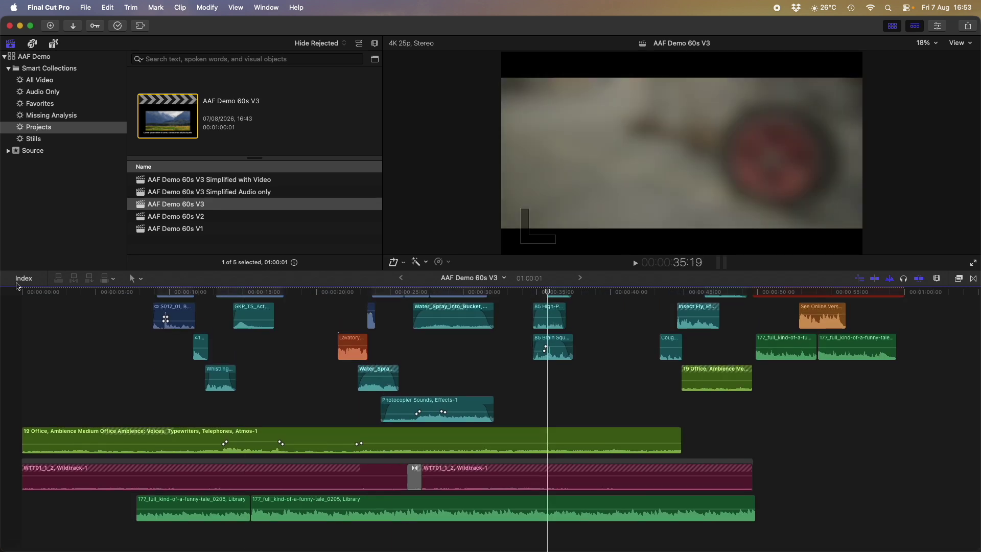
pyautogui.click(23, 280)
pyautogui.scroll(-3, 51, 377)
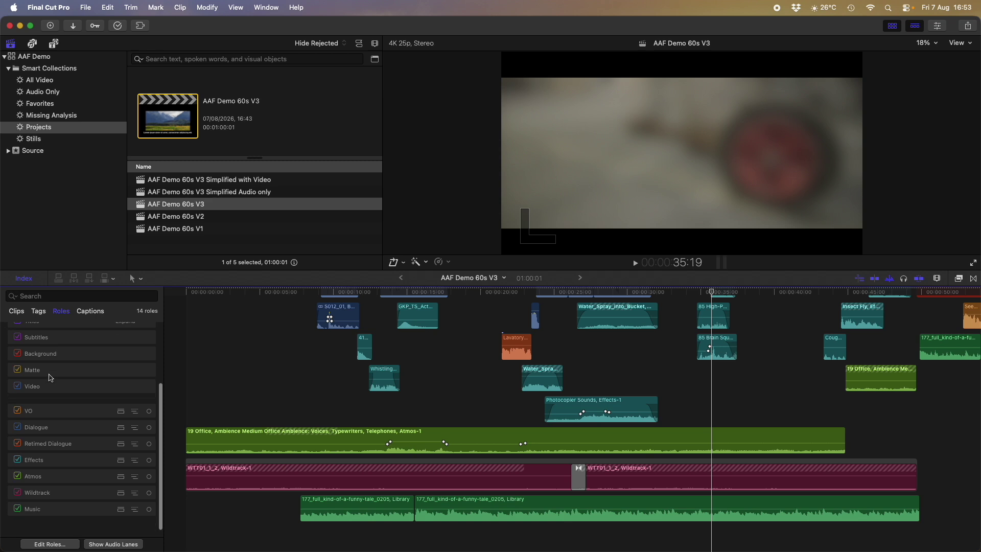
pyautogui.scroll(1, 51, 377)
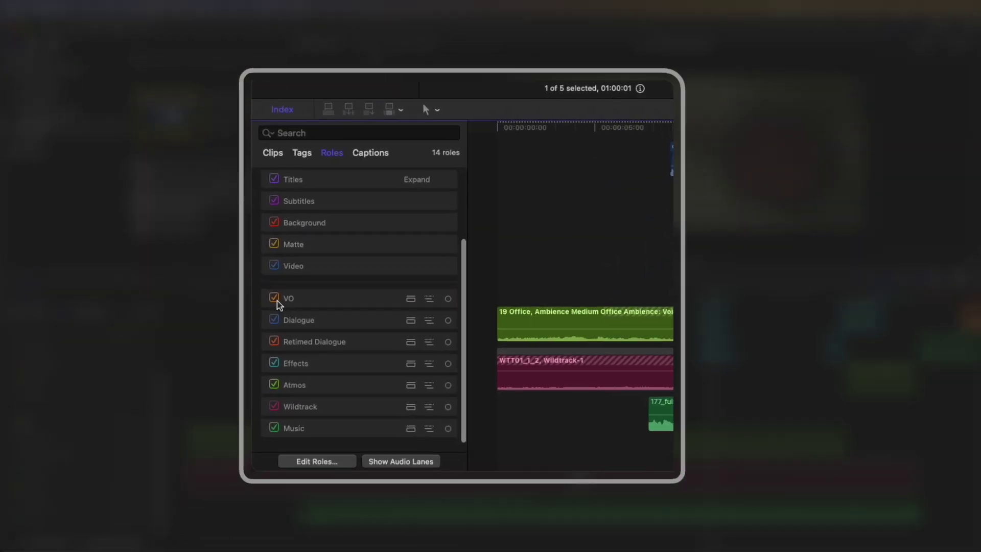
pyautogui.click(17, 421)
pyautogui.click(325, 91)
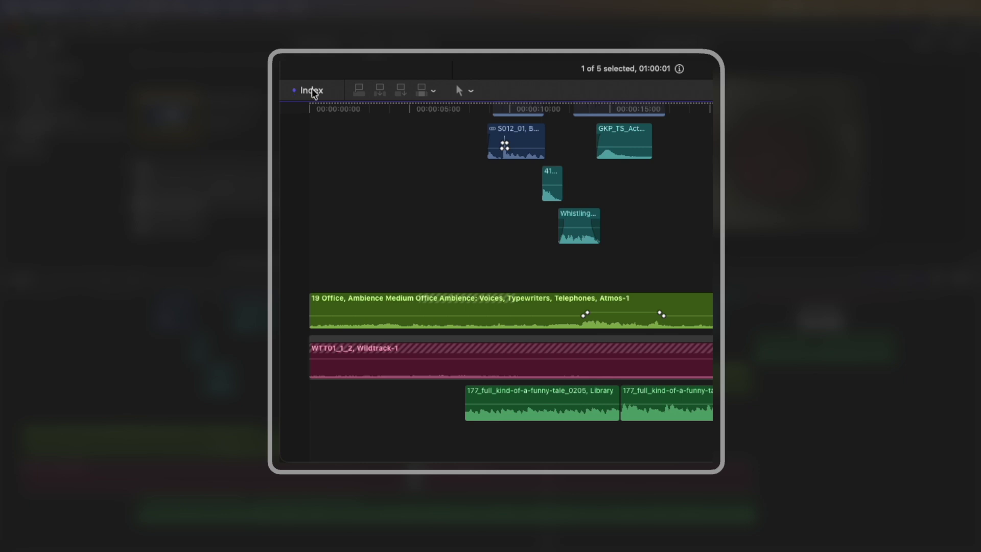
pyautogui.click(311, 90)
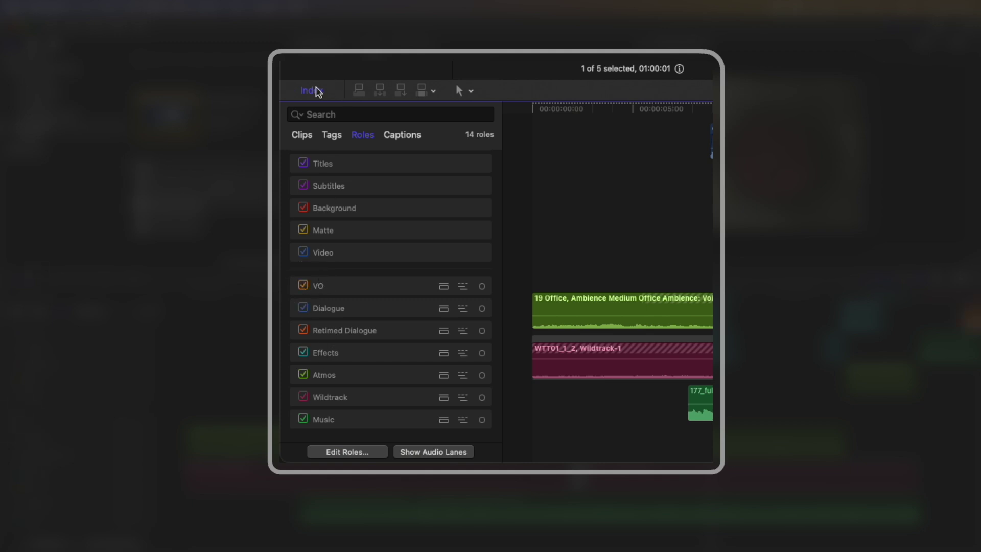
pyautogui.click(316, 92)
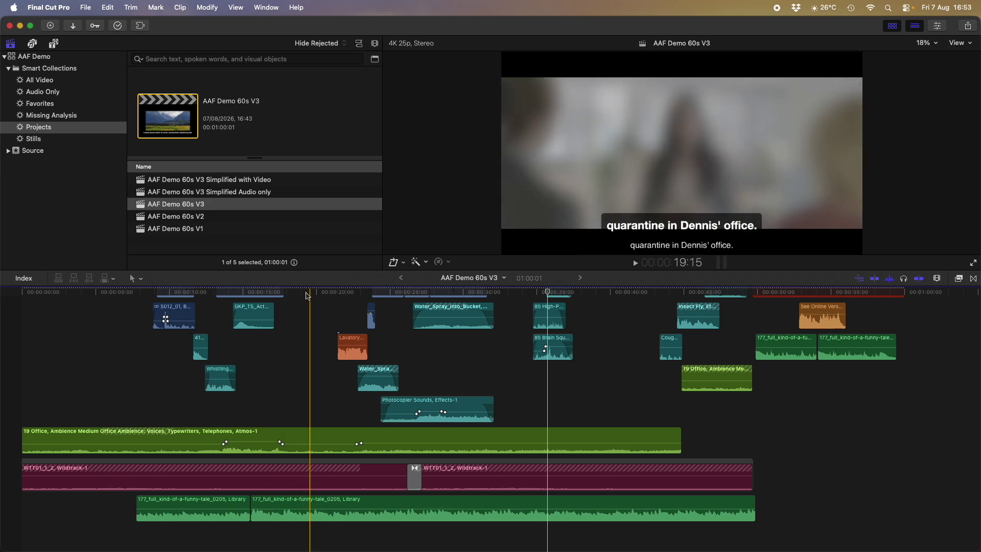
pyautogui.click(24, 278)
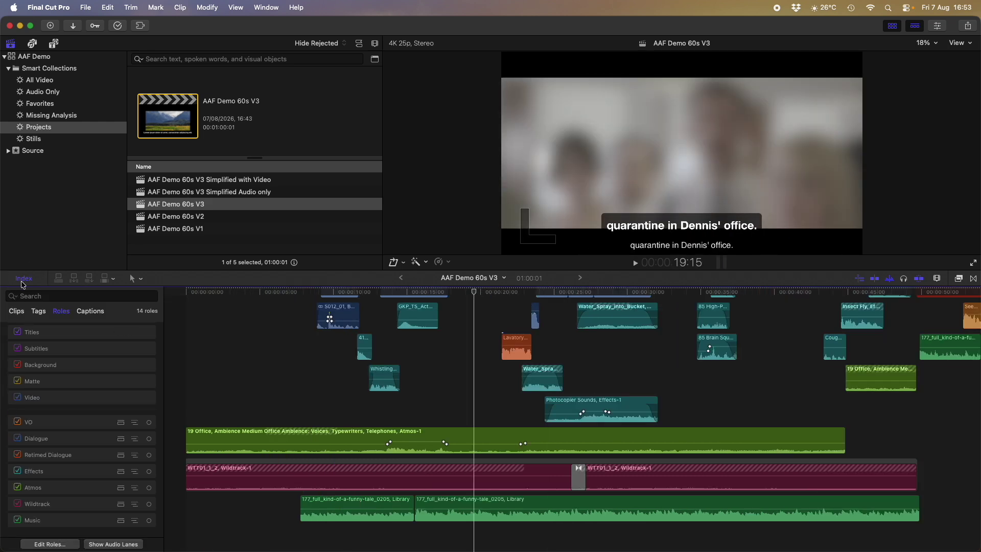
pyautogui.click(23, 279)
pyautogui.click(196, 293)
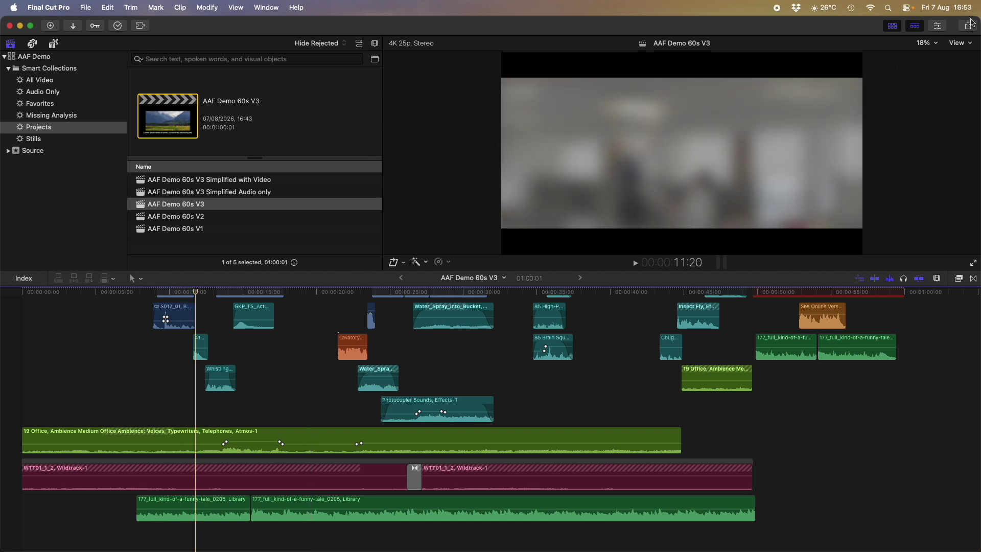
# Step: Start a file export of the AAF Demo 60s V3 project and set its video codec to Apple ProRes 422 HQ
pyautogui.click(968, 26)
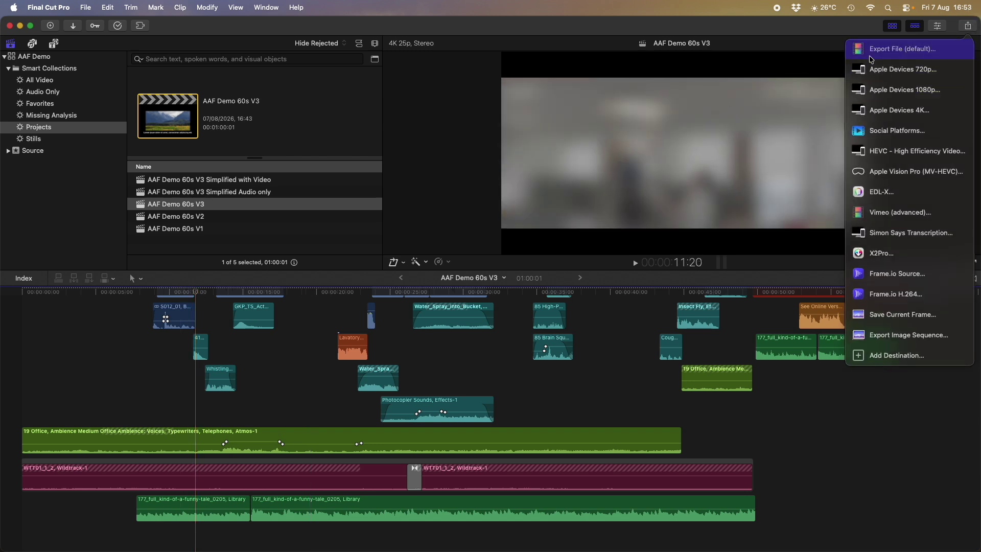
pyautogui.click(899, 46)
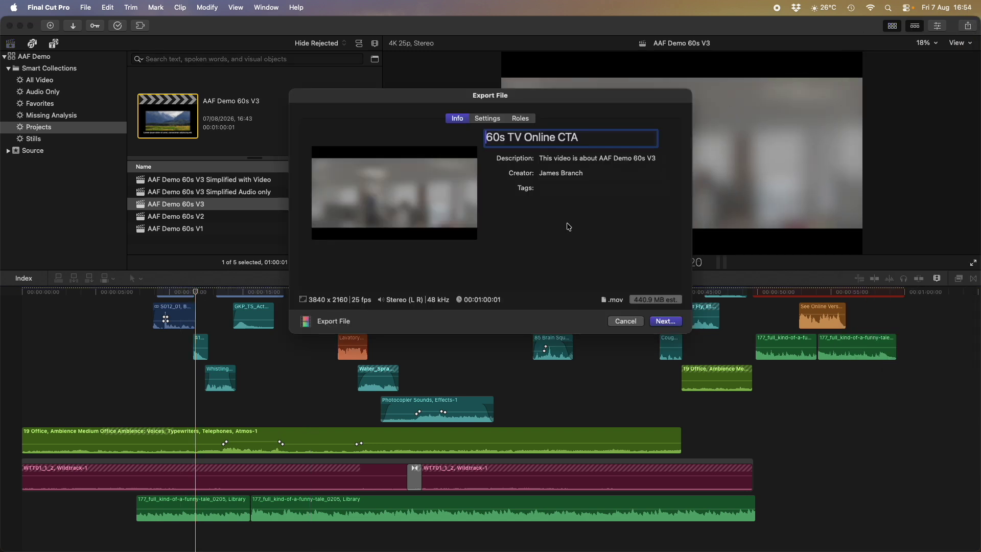
pyautogui.click(487, 118)
pyautogui.click(611, 174)
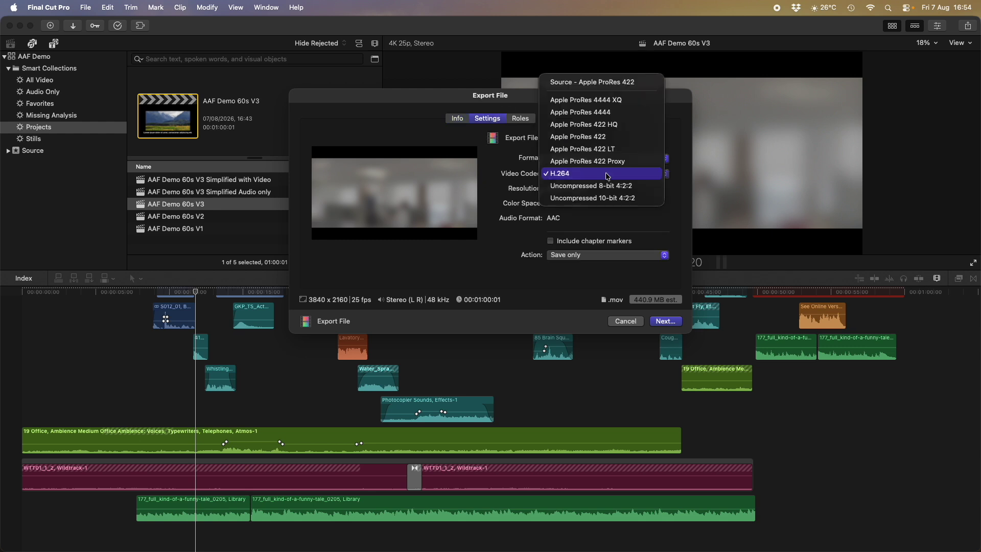
pyautogui.click(606, 129)
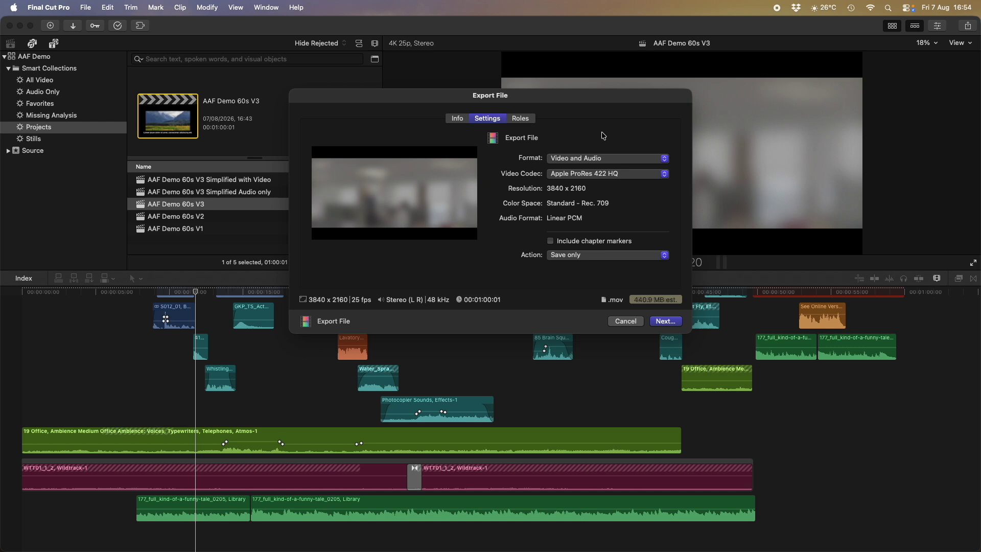
# Step: Set the export's roles to be output as a Multitrack QuickTime Movie
pyautogui.click(520, 118)
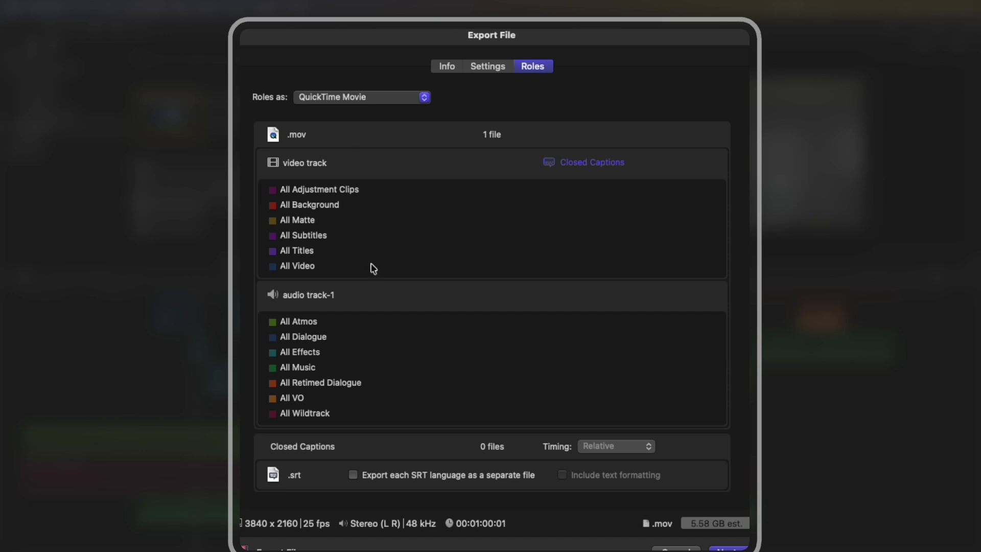
pyautogui.click(391, 101)
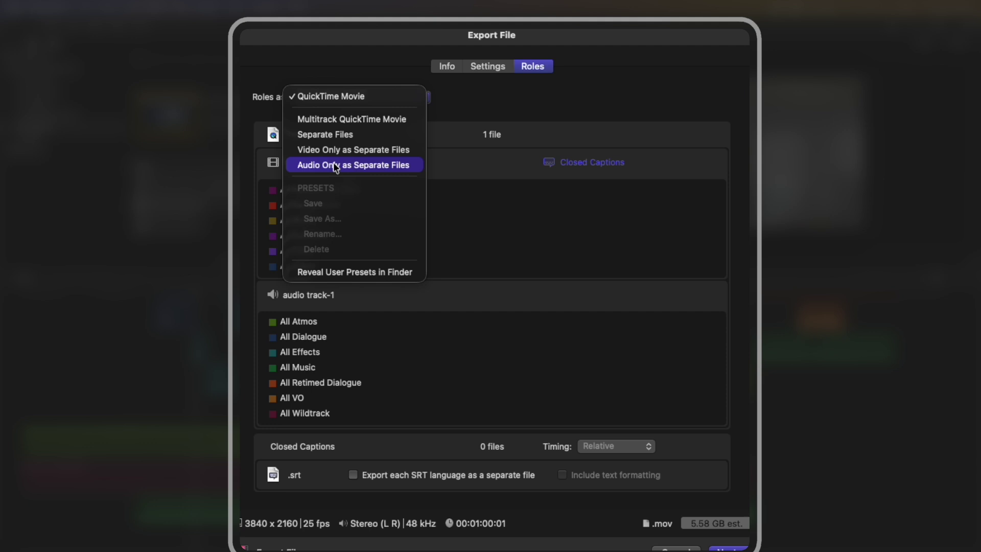
pyautogui.click(336, 120)
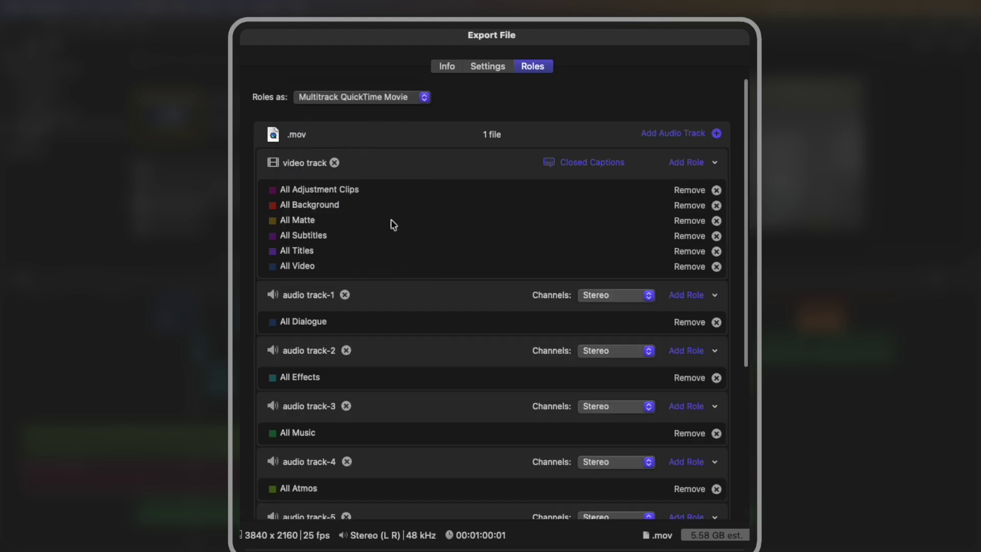
# Step: Enable exporting each SRT language as a separate file with text formatting included, keeping the caption timing Relative
pyautogui.scroll(-1, 384, 213)
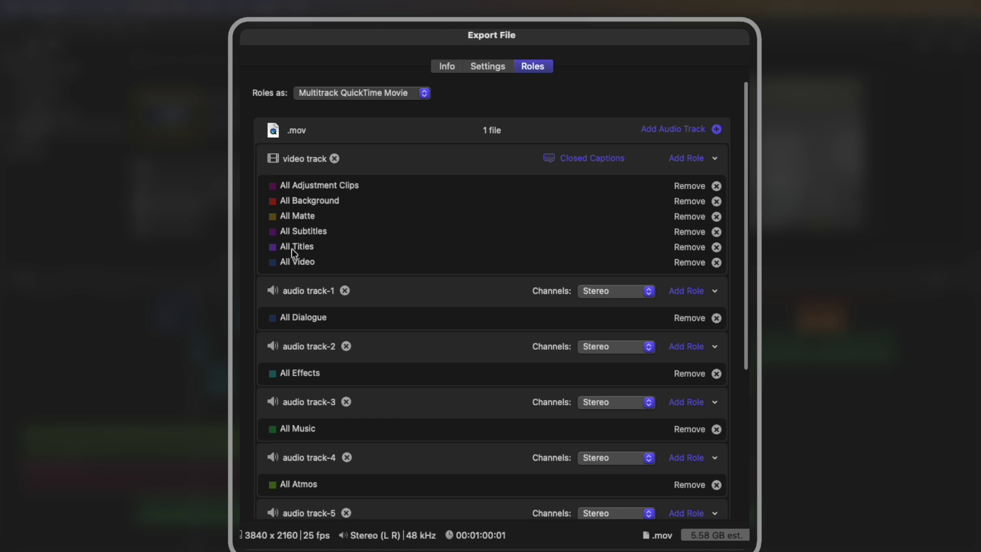
pyautogui.scroll(-5, 462, 302)
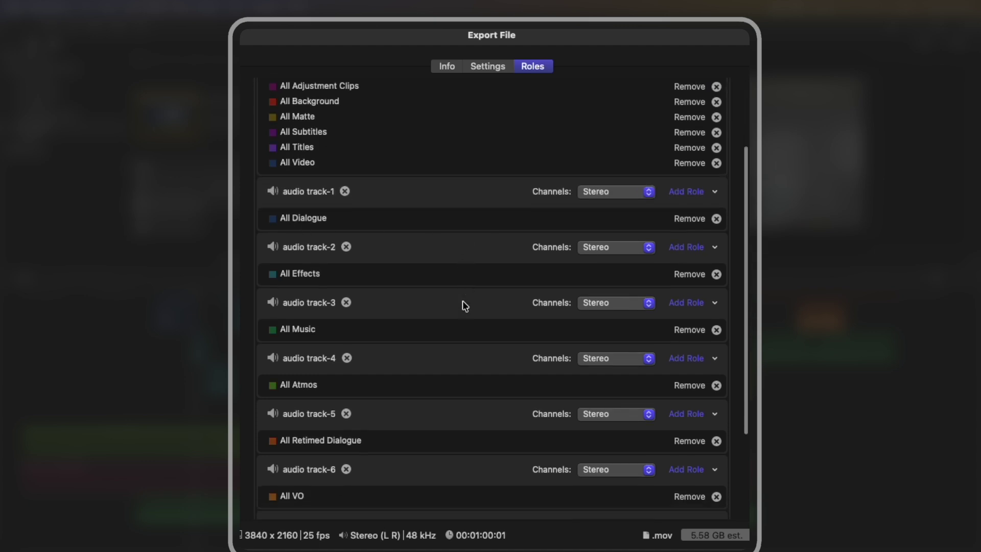
pyautogui.scroll(1, 464, 301)
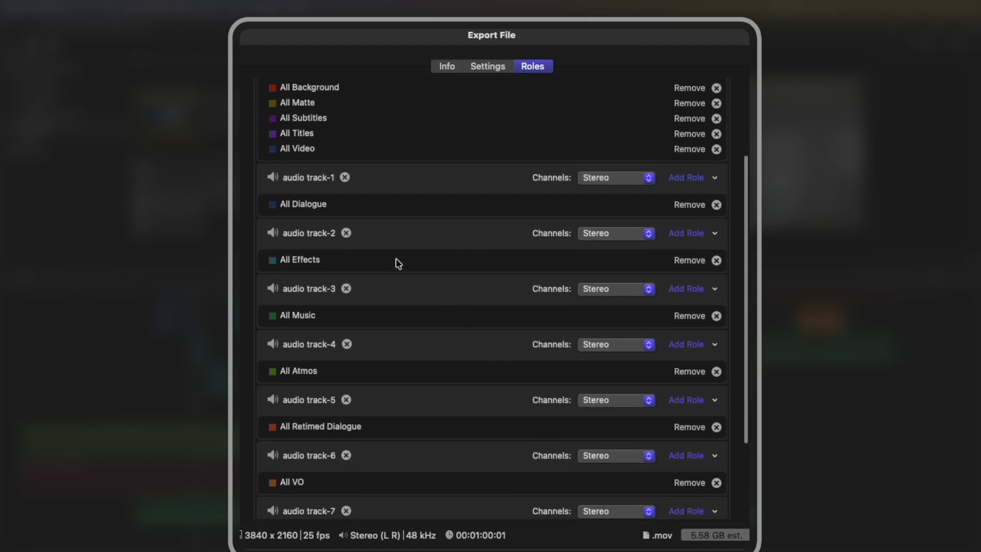
pyautogui.scroll(-2, 360, 235)
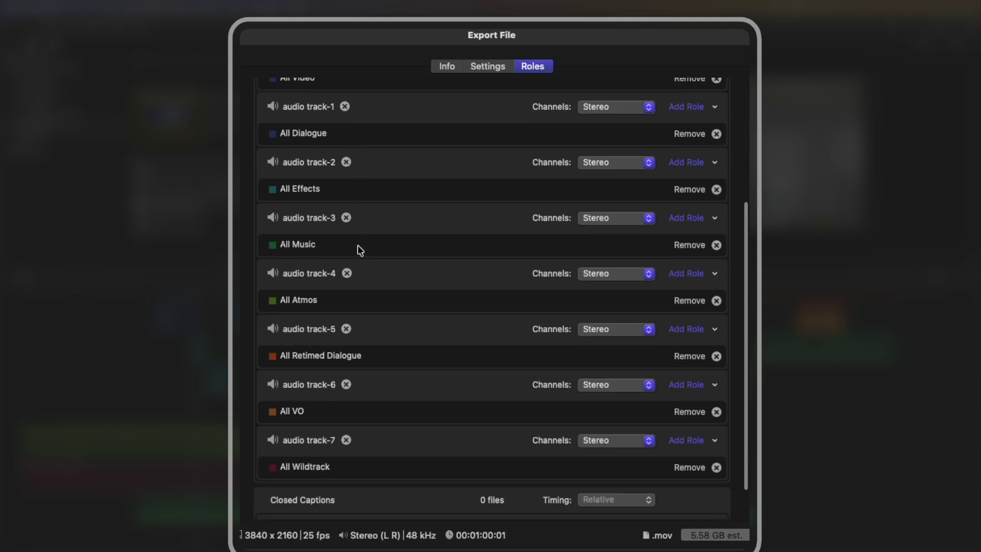
pyautogui.scroll(-2, 361, 250)
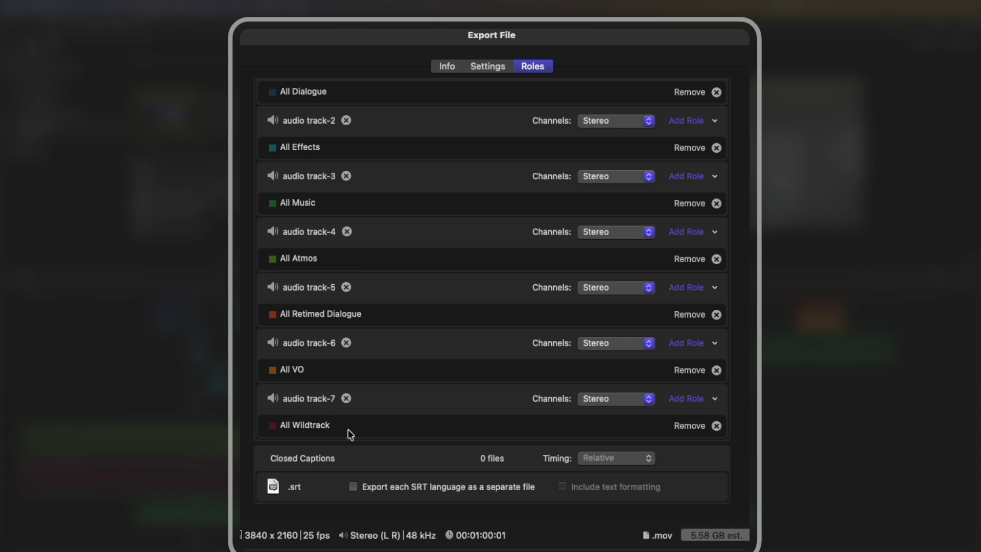
pyautogui.click(354, 487)
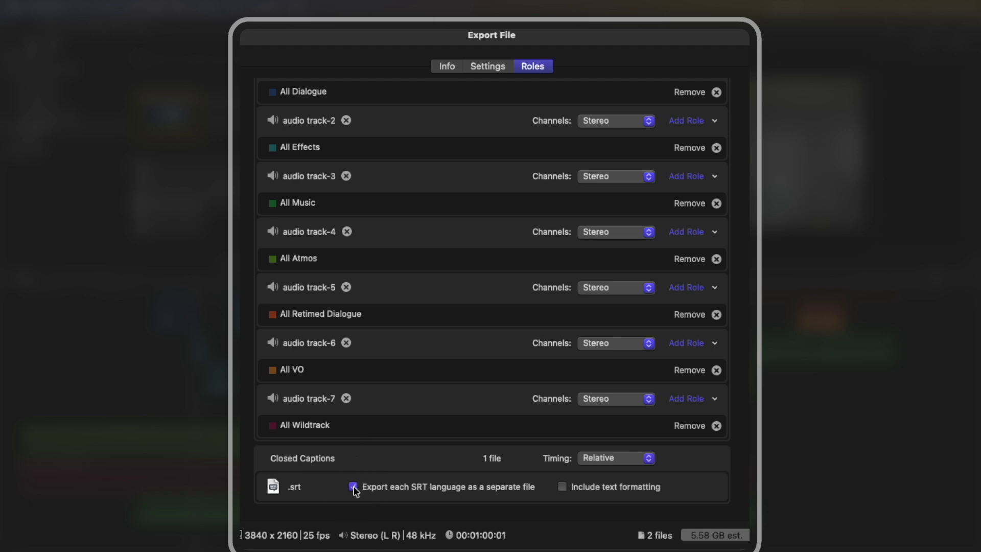
pyautogui.click(562, 487)
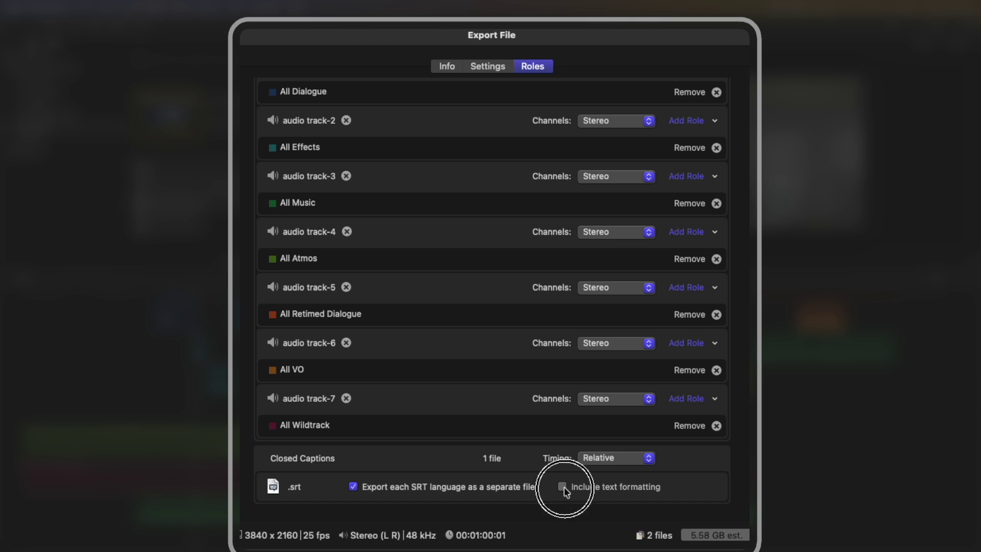
pyautogui.click(610, 457)
pyautogui.click(615, 454)
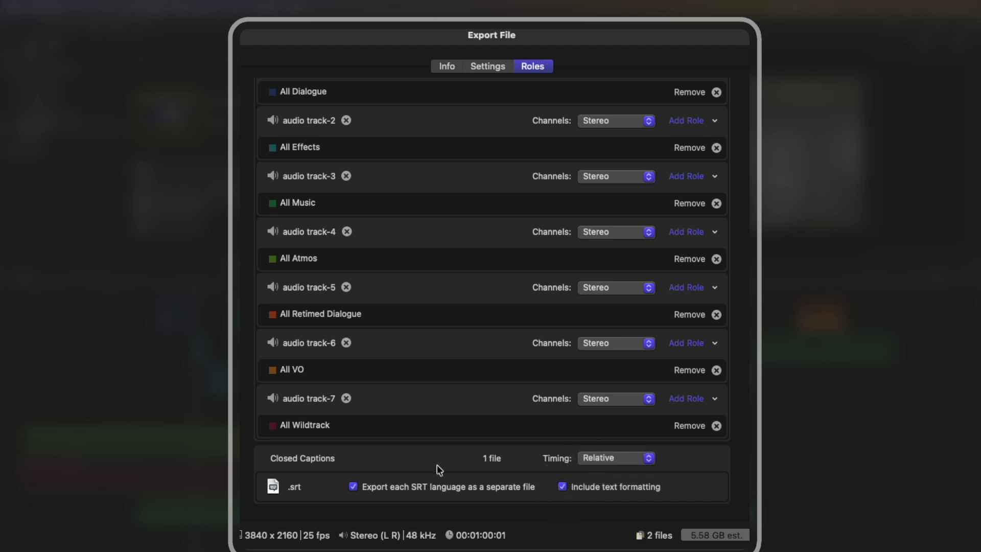
# Step: Remove all seven default audio tracks from the multitrack movie, leaving only the video track
pyautogui.scroll(5, 437, 467)
pyautogui.scroll(-5, 329, 346)
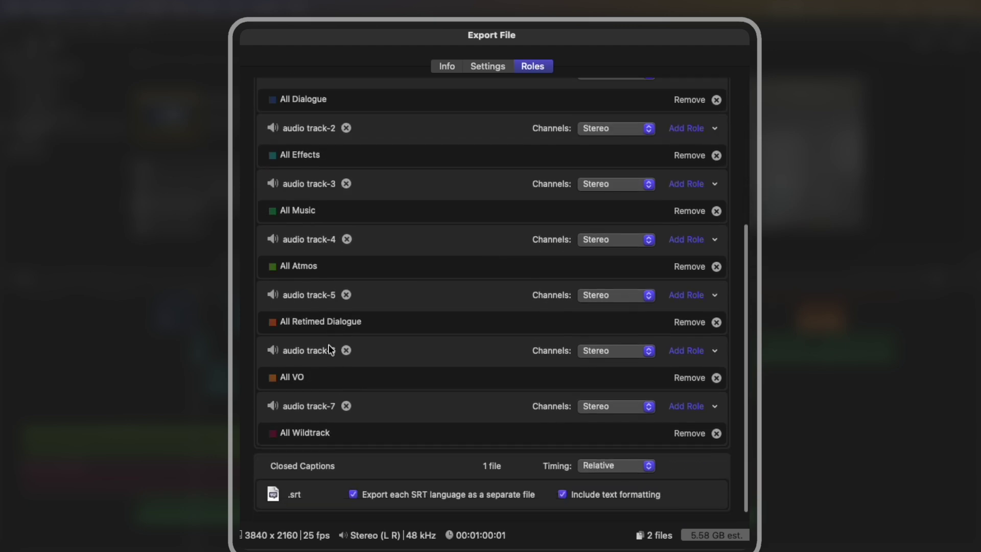
pyautogui.scroll(5, 332, 347)
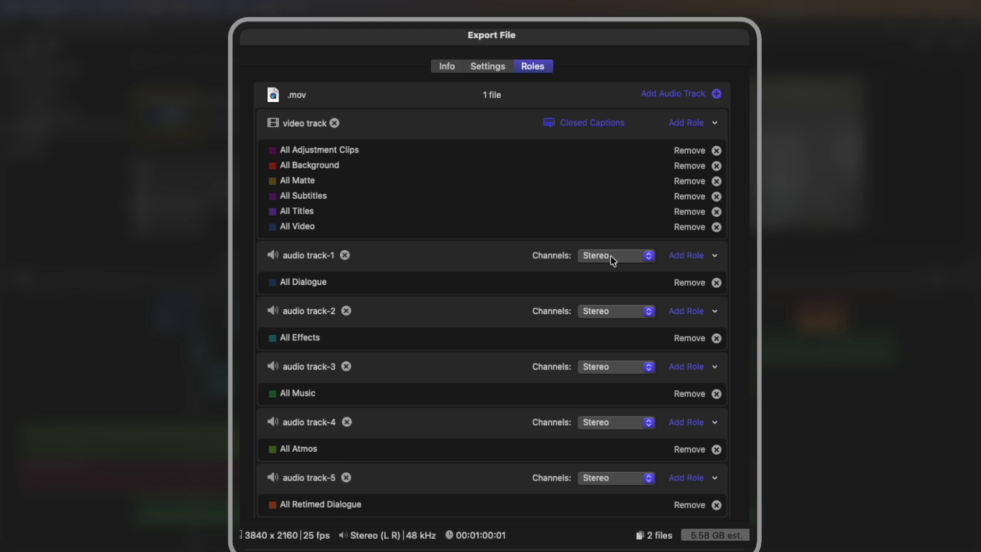
pyautogui.click(345, 255)
pyautogui.click(345, 255)
pyautogui.click(345, 255)
pyautogui.click(345, 255)
pyautogui.click(345, 295)
pyautogui.click(346, 295)
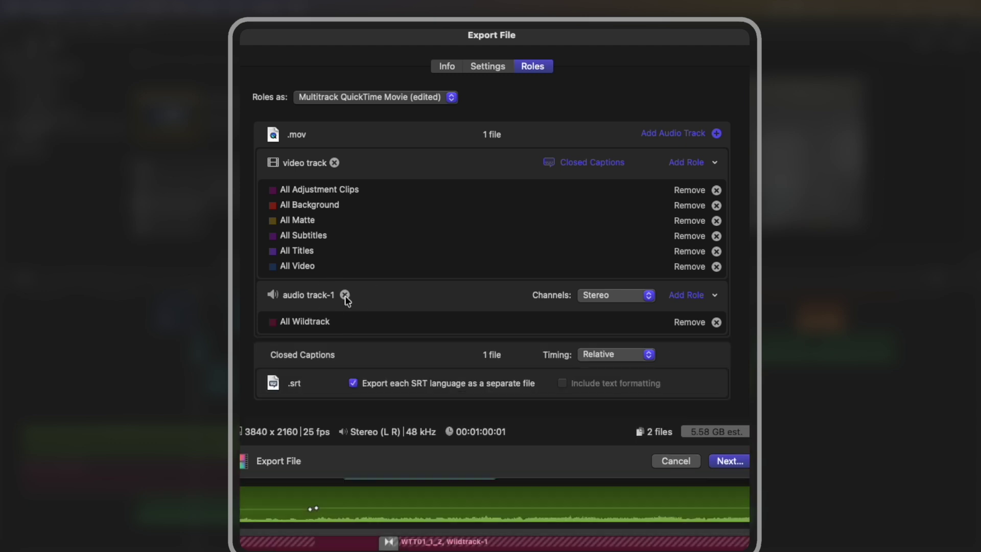
pyautogui.click(346, 295)
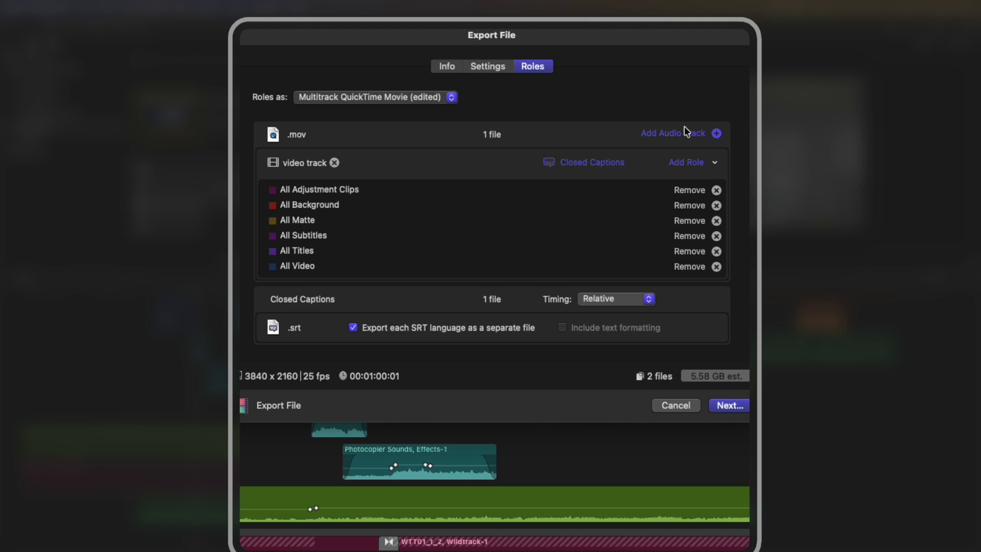
# Step: Add an audio track containing the All VO role and set its channels to Mono
pyautogui.click(715, 133)
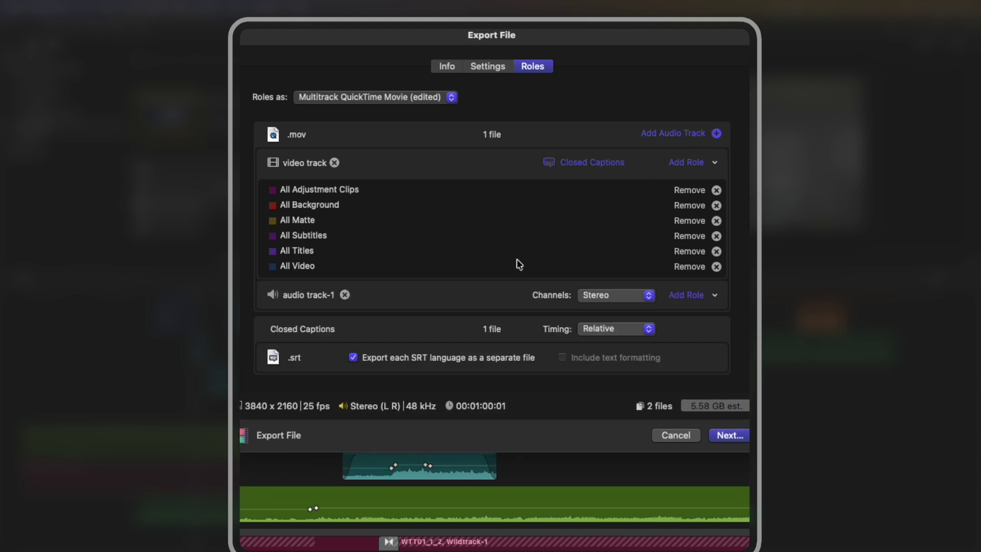
pyautogui.click(685, 296)
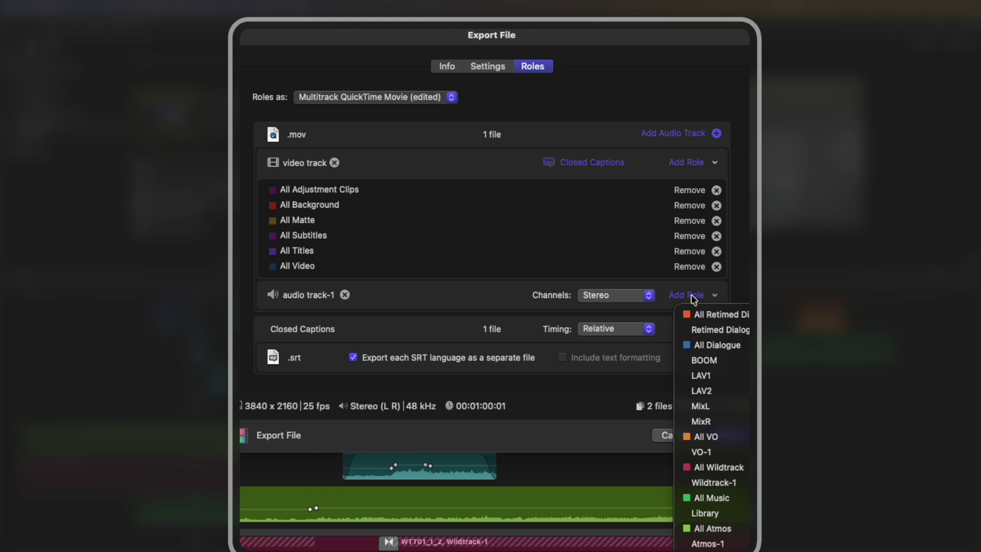
pyautogui.click(705, 436)
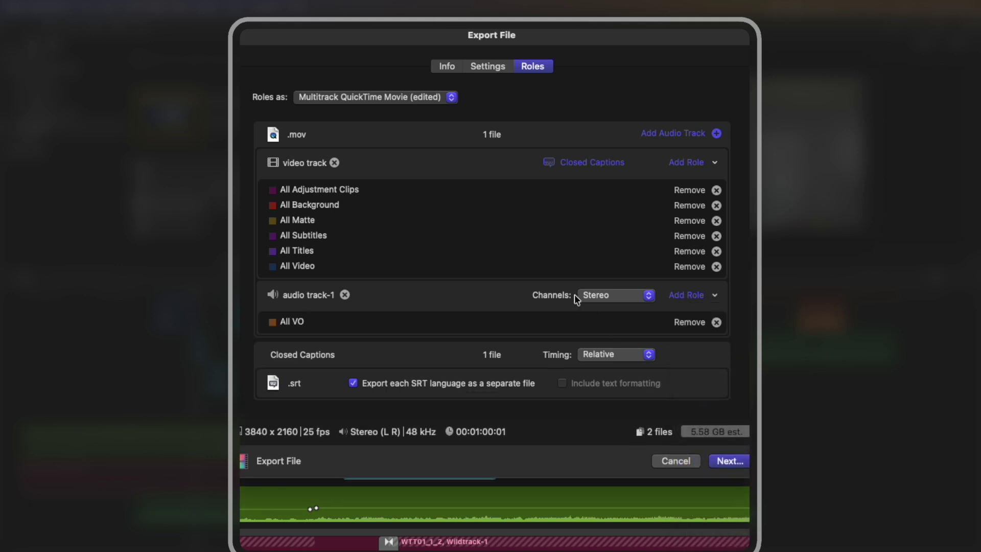
pyautogui.click(612, 301)
pyautogui.click(611, 309)
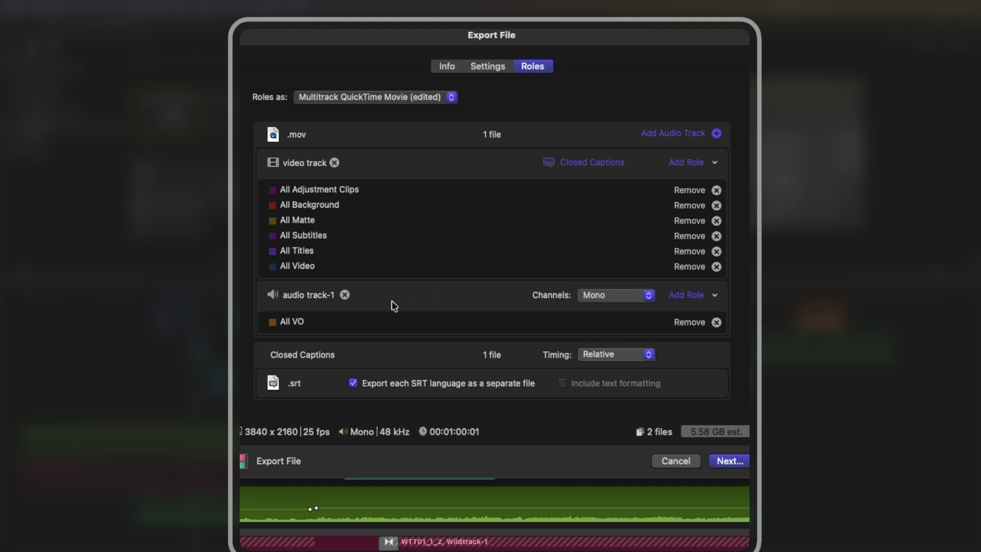
# Step: Add a second audio track, set its channels to Mono and assign the All Dialogue role to it
pyautogui.click(717, 133)
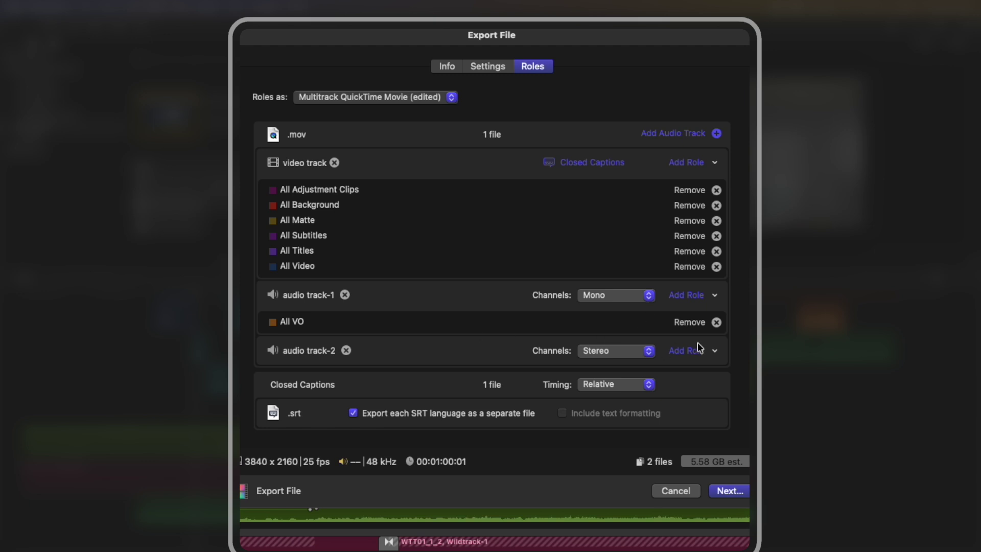
pyautogui.click(644, 350)
pyautogui.click(621, 363)
pyautogui.click(686, 351)
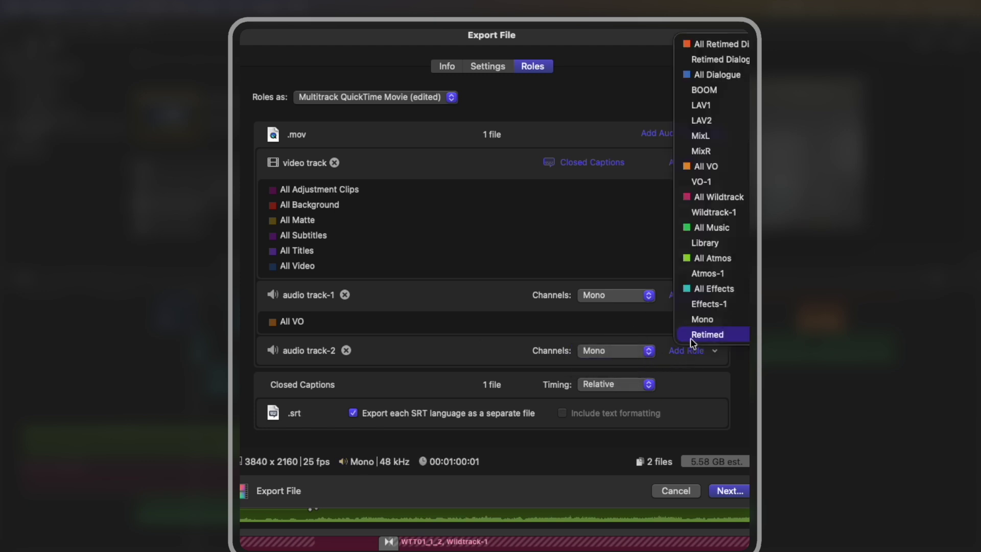
pyautogui.click(711, 78)
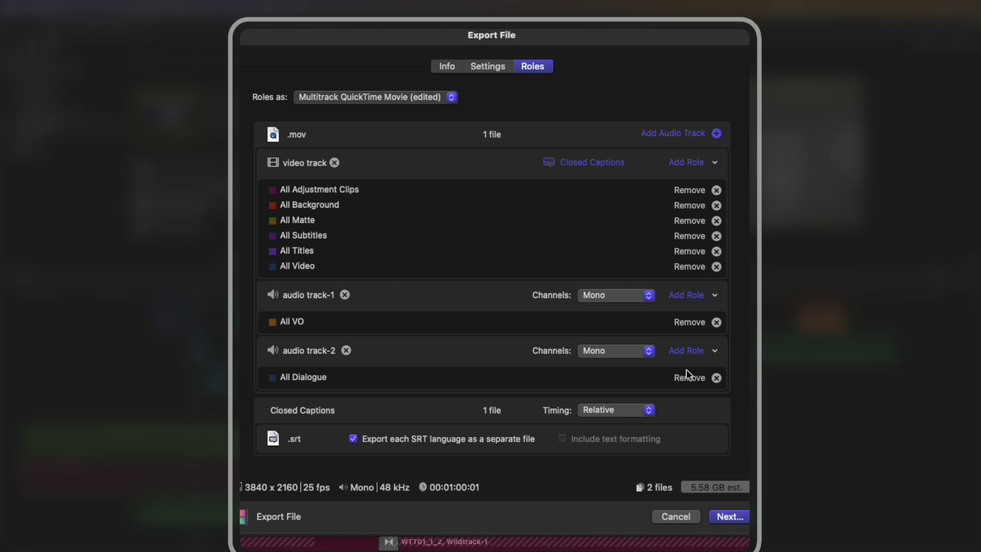
# Step: Add the All Retimed Dialogue role to audio track-2 alongside All Dialogue
pyautogui.click(685, 351)
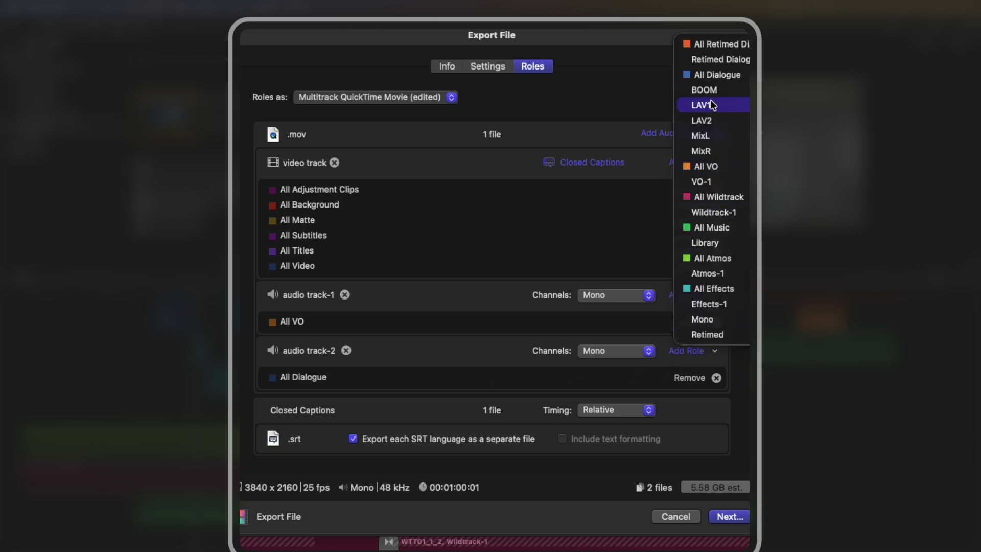
pyautogui.click(712, 47)
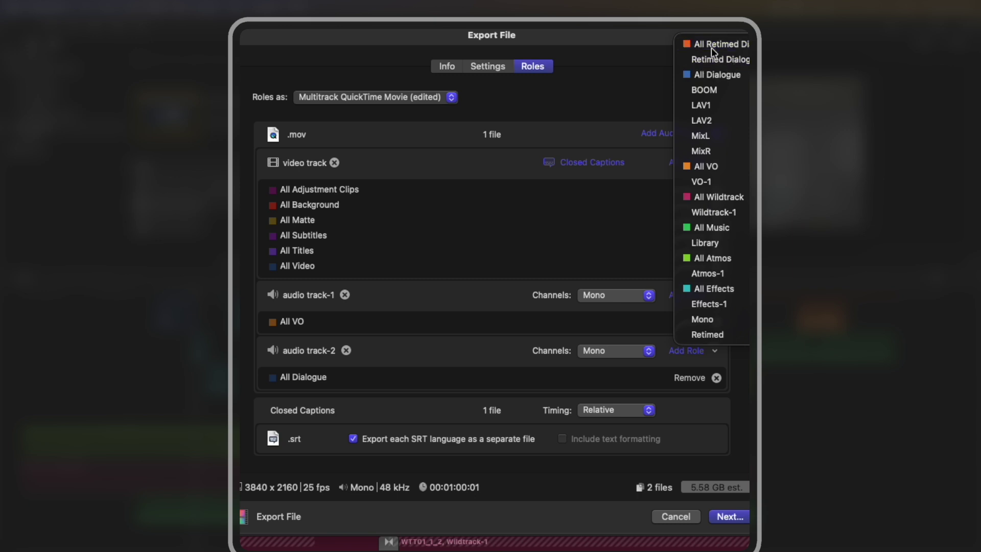
pyautogui.scroll(-2, 430, 373)
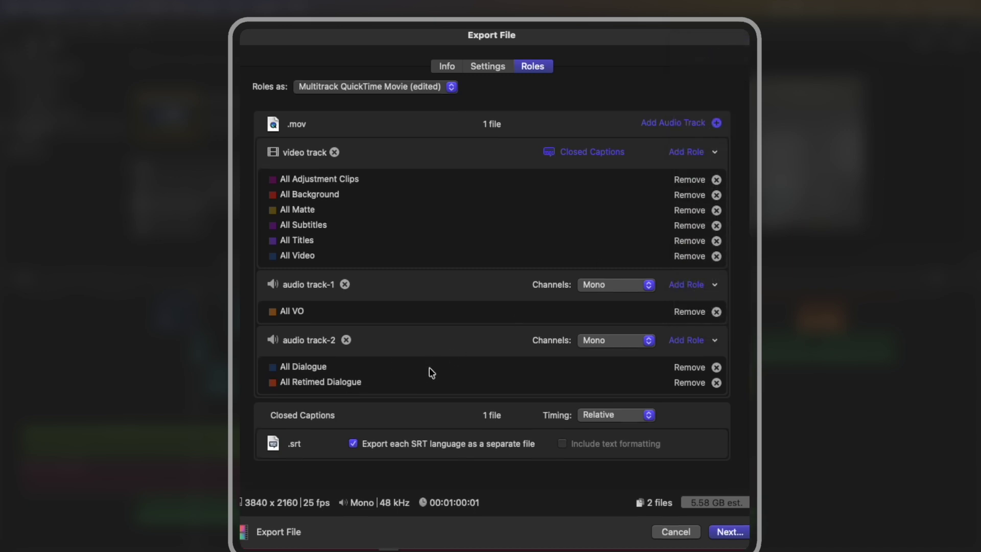
# Step: Add a third audio track in Stereo containing the All Effects, All Wildtrack and All Atmos roles
pyautogui.click(717, 134)
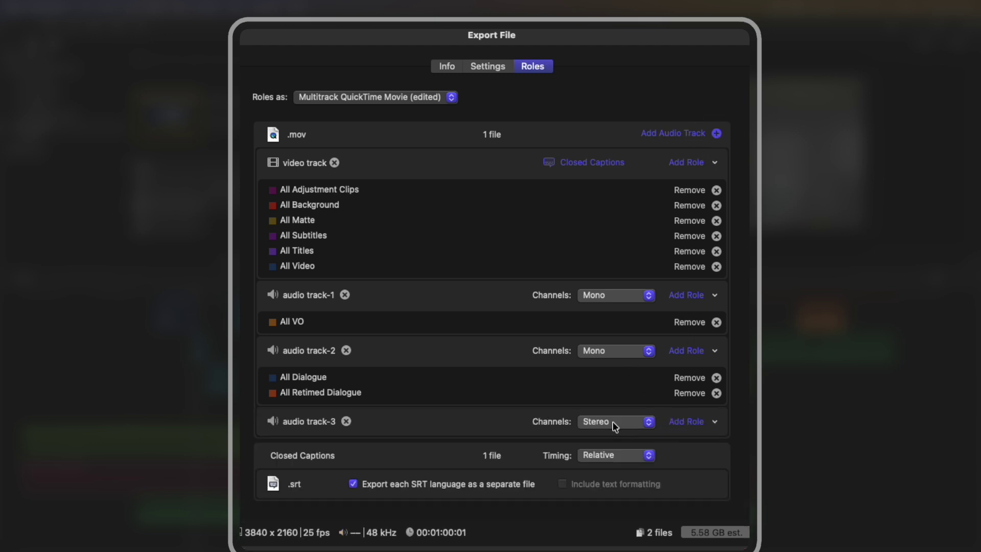
pyautogui.click(686, 422)
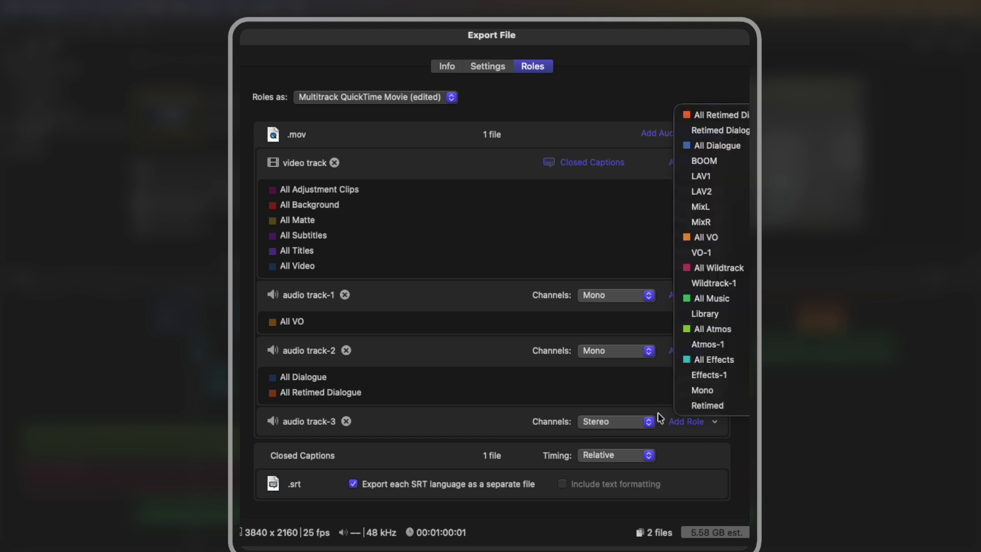
pyautogui.click(708, 365)
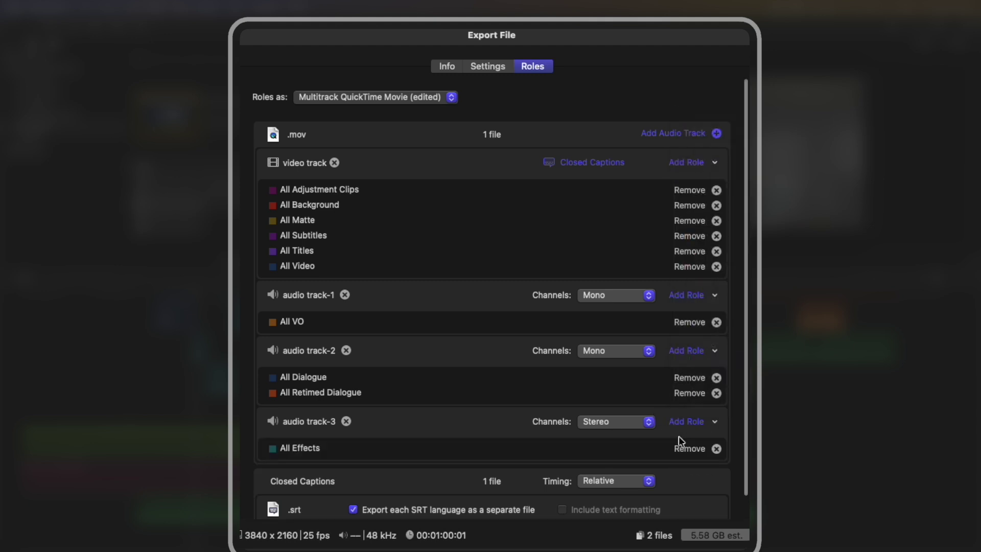
pyautogui.click(684, 422)
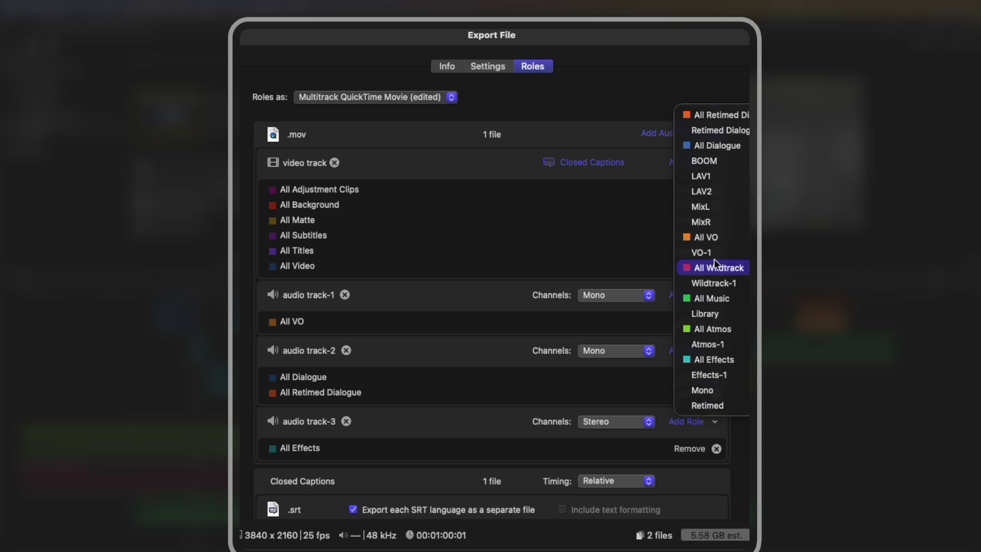
pyautogui.click(710, 267)
pyautogui.click(688, 422)
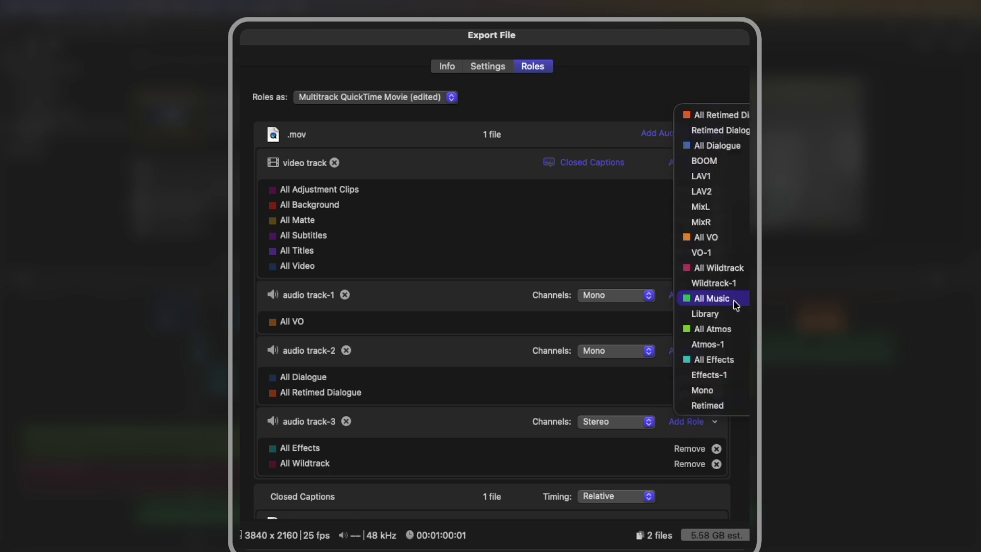
pyautogui.click(720, 331)
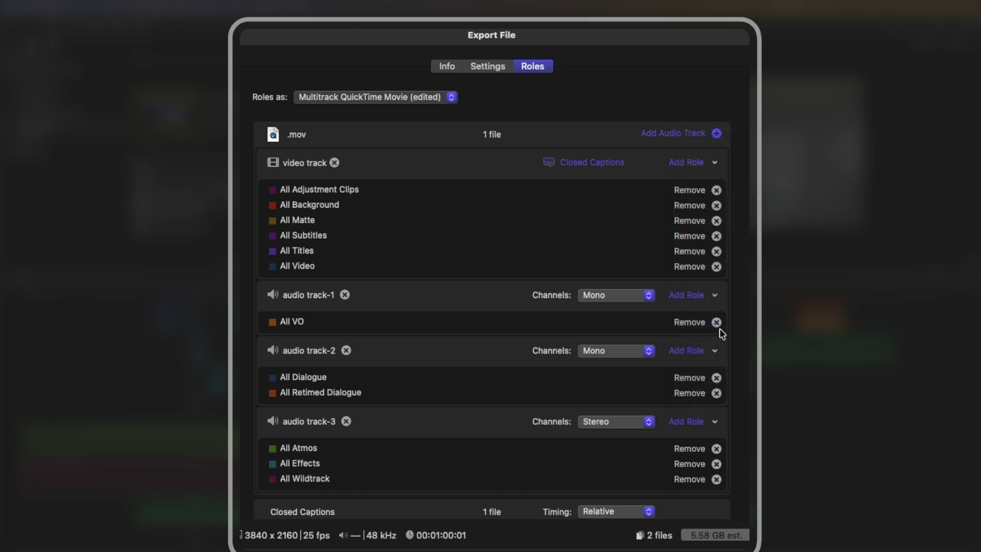
# Step: Add a fourth audio track in Stereo and assign the All Music role to it
pyautogui.scroll(-3, 516, 416)
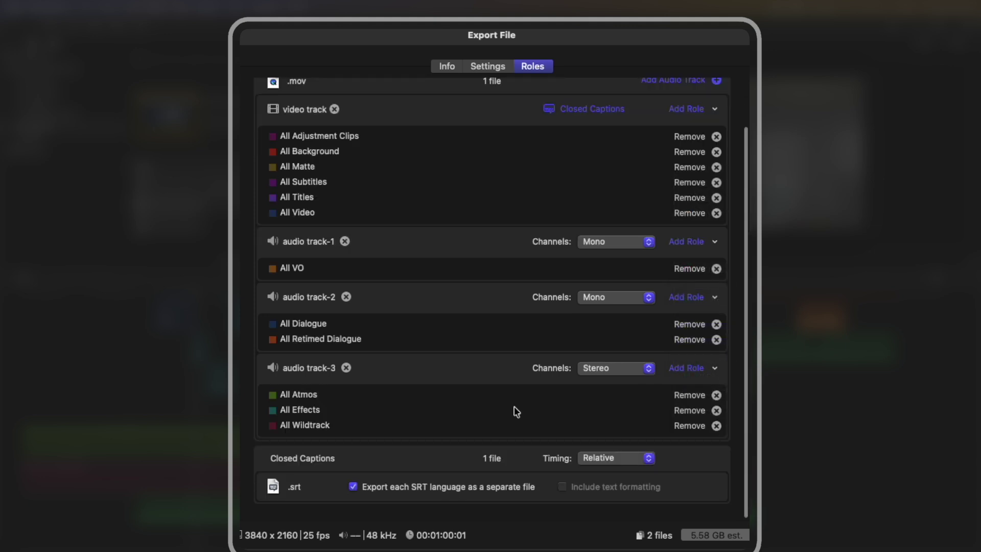
pyautogui.click(687, 85)
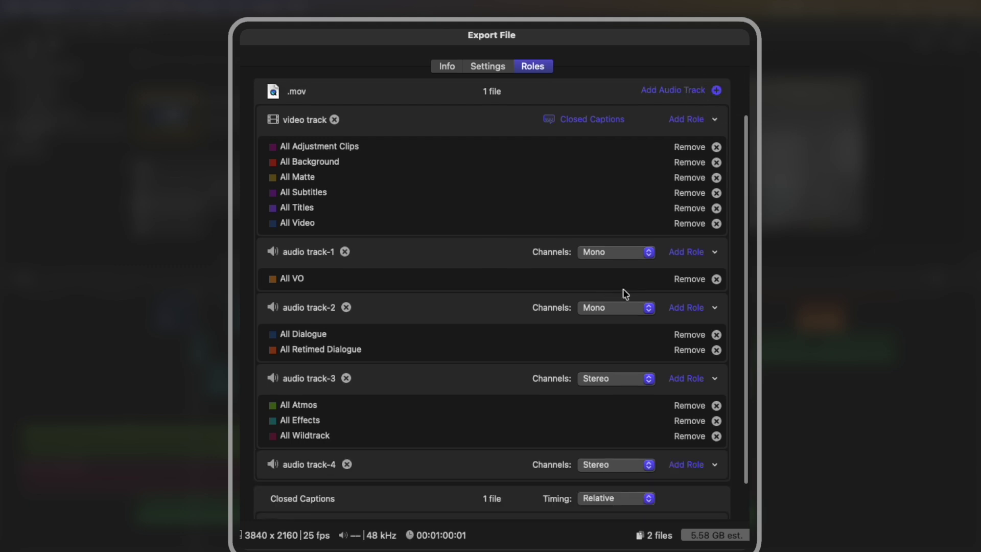
pyautogui.scroll(-3, 516, 420)
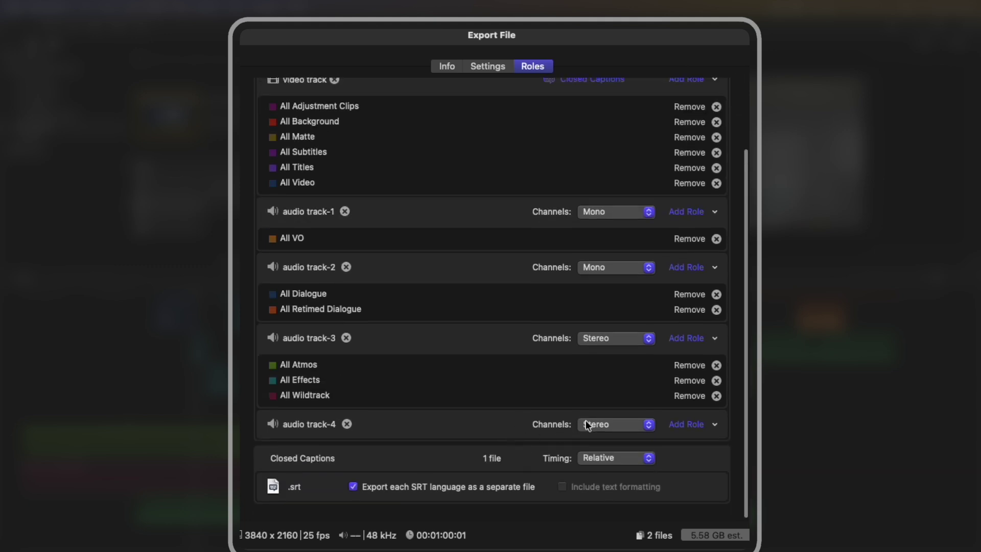
pyautogui.click(686, 424)
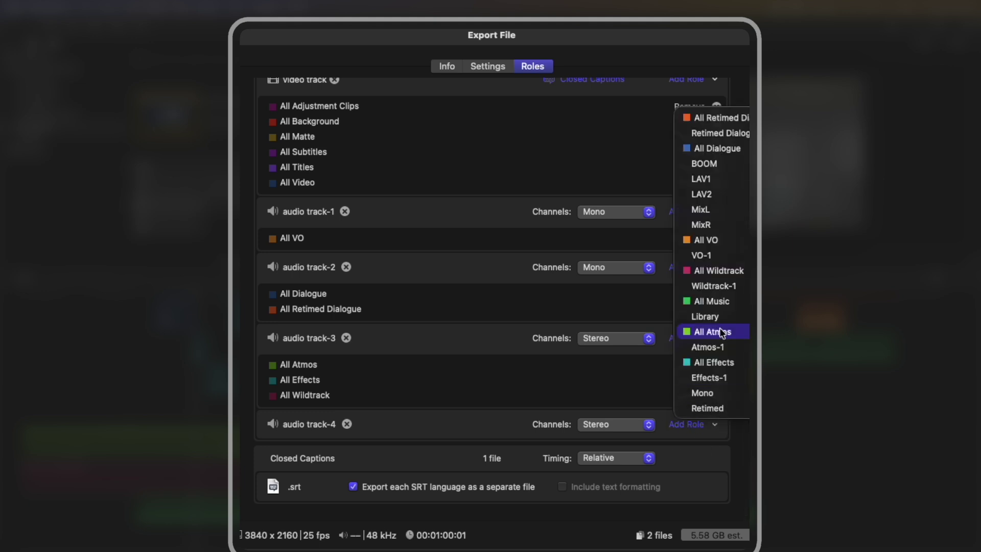
pyautogui.click(717, 305)
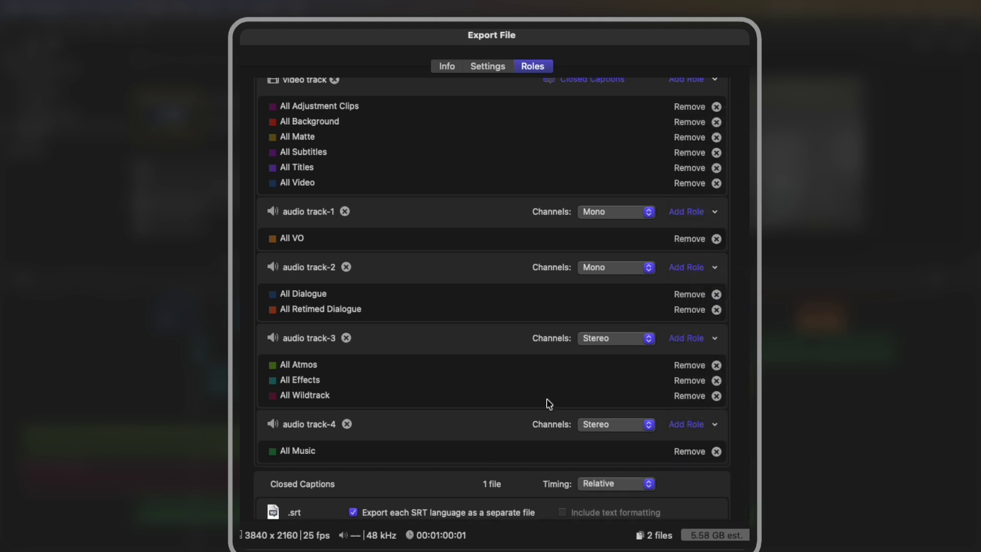
# Step: Review the track layout and export the movie to the Desktop as 60s TV Online CTA
pyautogui.scroll(-2, 531, 388)
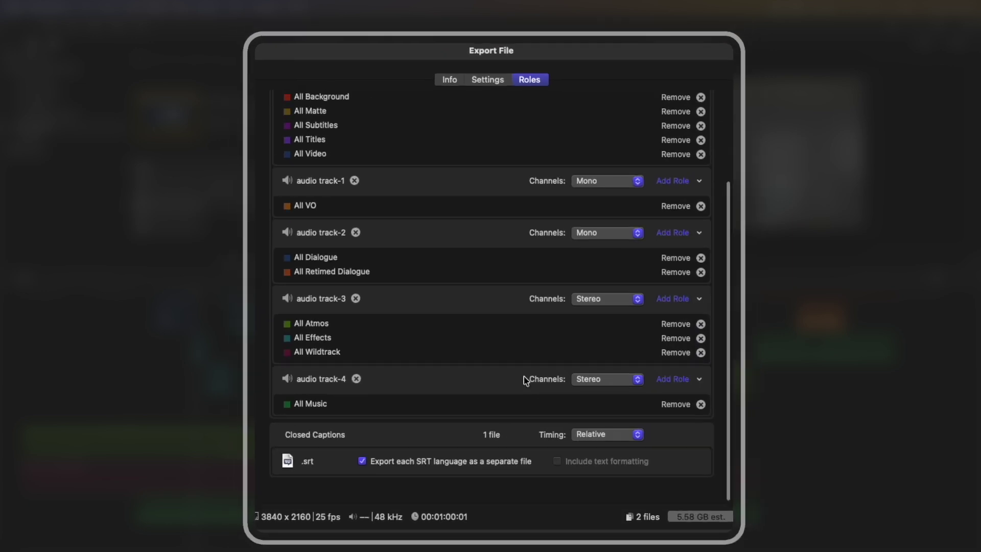
pyautogui.scroll(5, 531, 382)
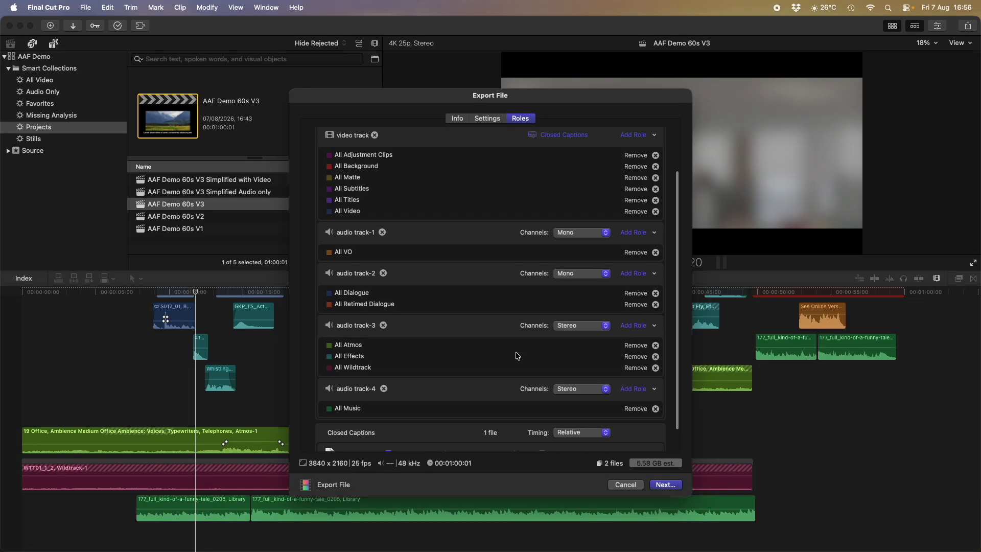
pyautogui.click(662, 485)
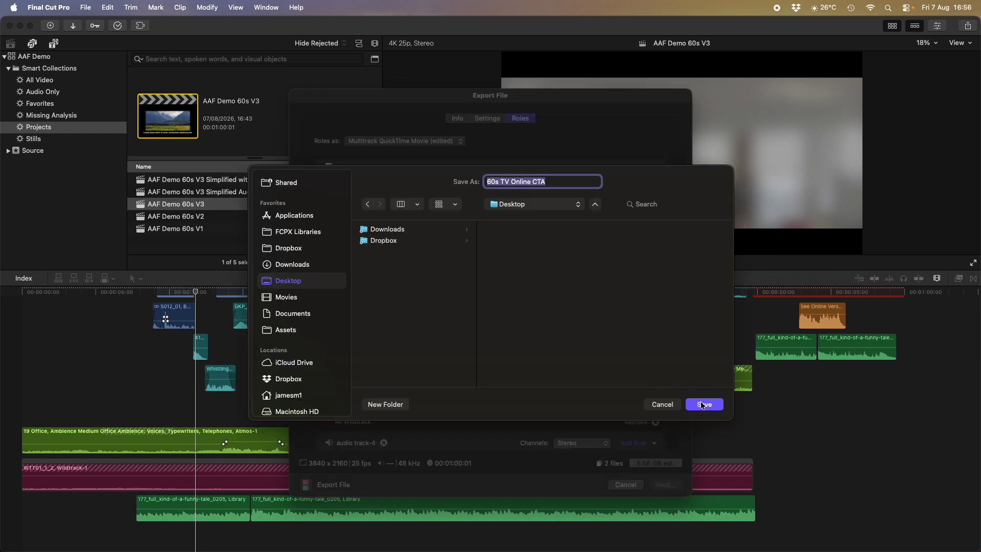
pyautogui.click(664, 402)
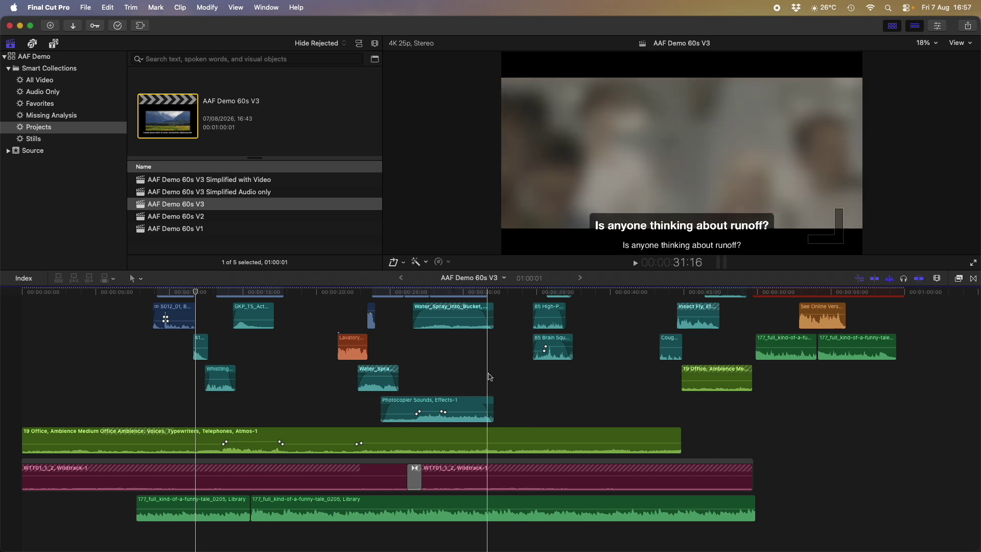
# Step: Hide Final Cut Pro and move the exported SRT and MOV files to the middle of the desktop
pyautogui.press('super+h')
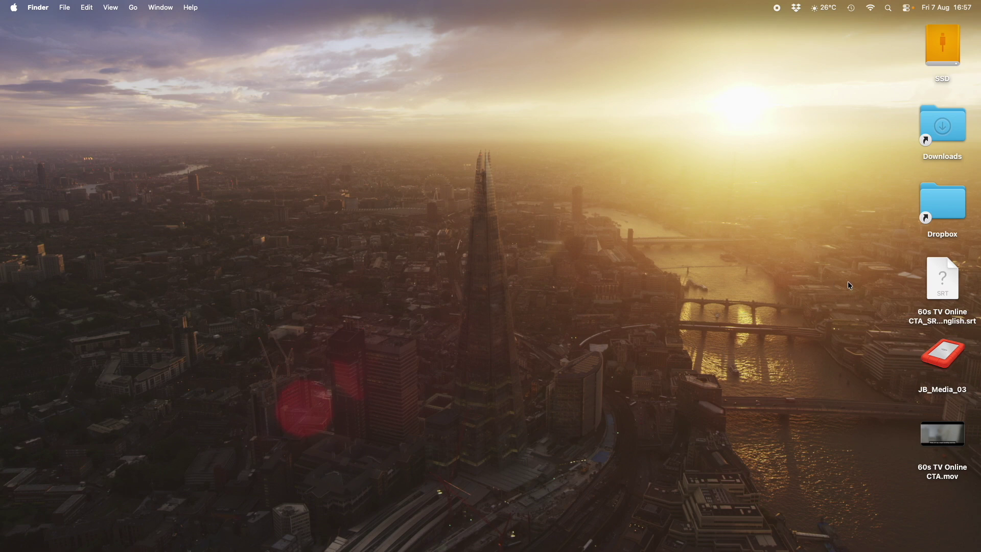
pyautogui.moveTo(946, 272); pyautogui.dragTo(561, 176)
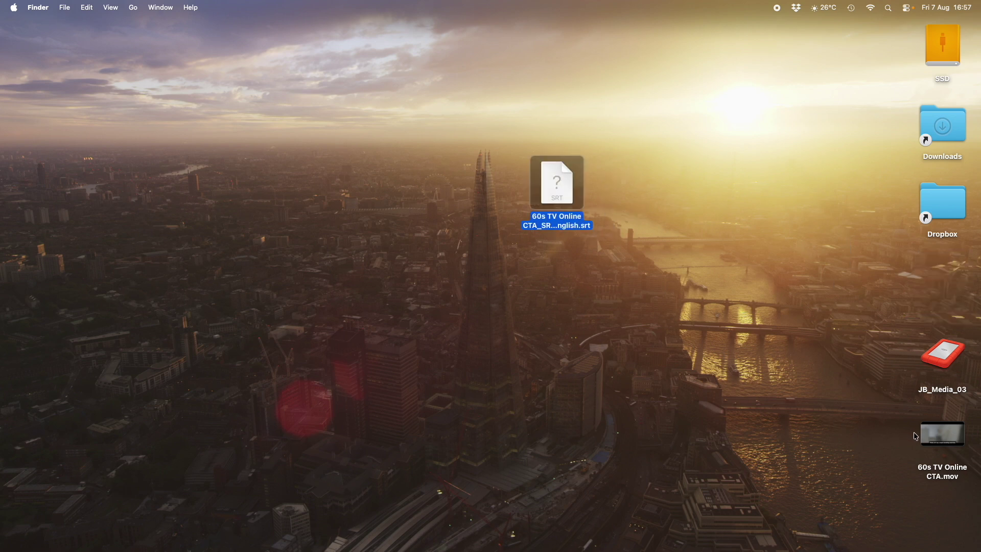
pyautogui.moveTo(925, 432); pyautogui.dragTo(452, 294)
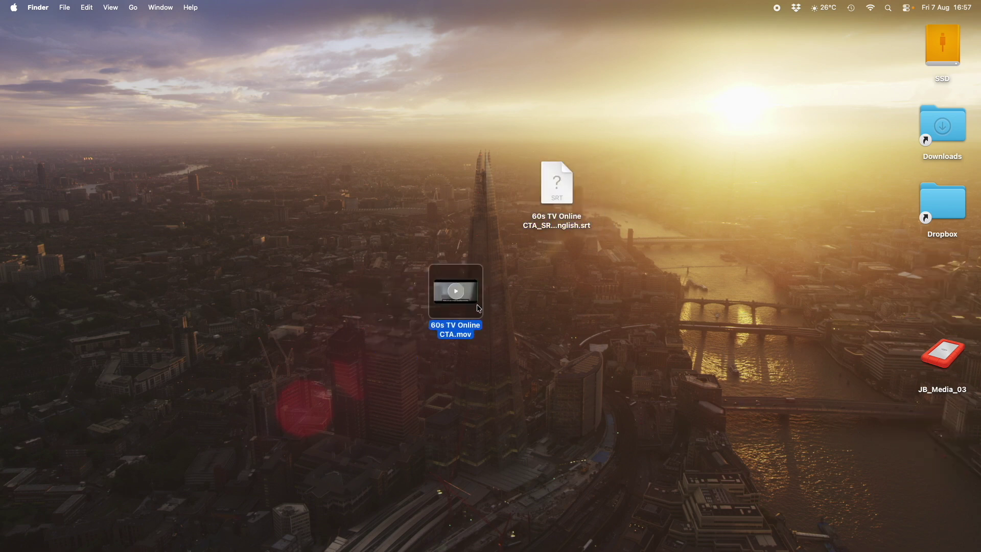
# Step: Open 60s TV Online CTA.mov in QuickTime Player, examine its audio track details in the Movie Inspector, and close both windows
pyautogui.doubleClick(472, 303)
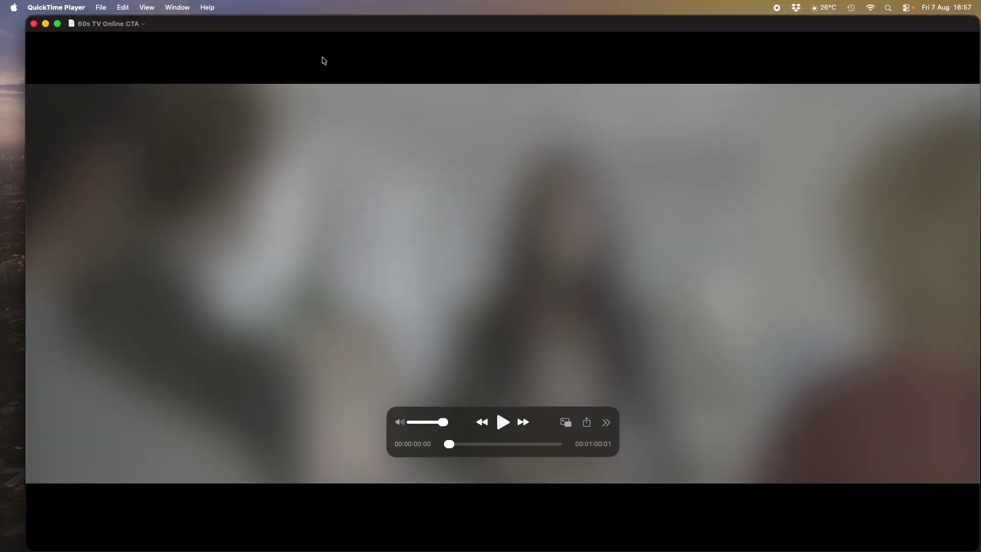
pyautogui.click(178, 7)
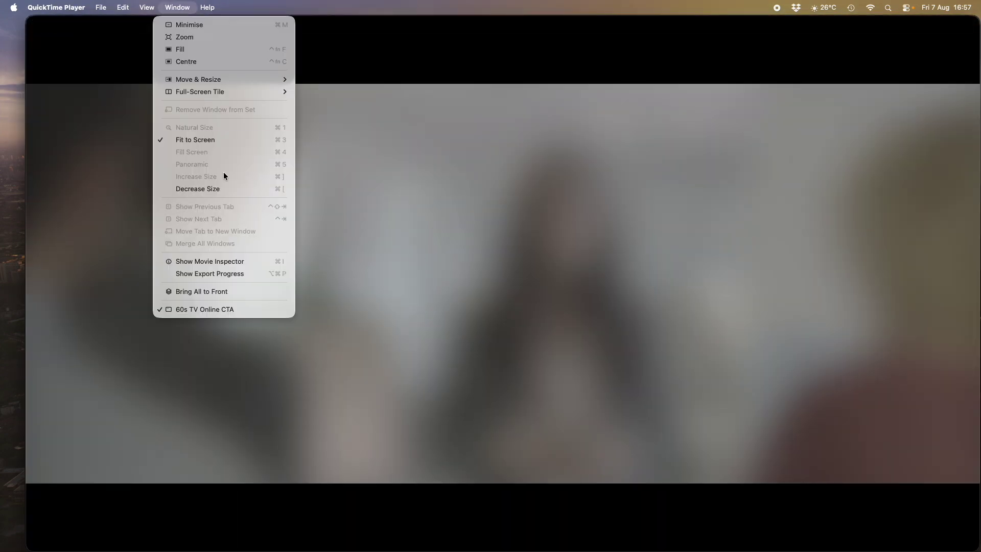
pyautogui.click(235, 262)
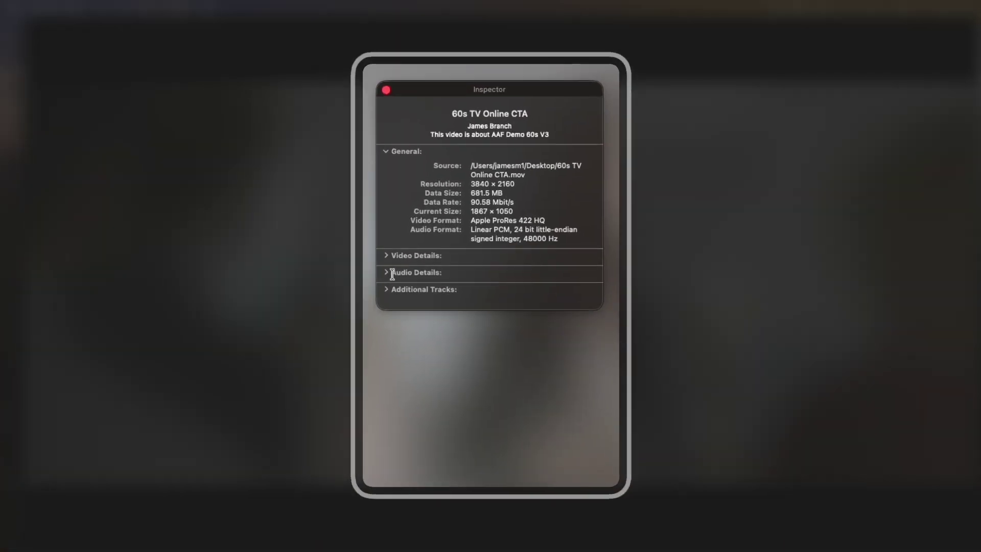
pyautogui.click(410, 279)
pyautogui.scroll(-2, 533, 336)
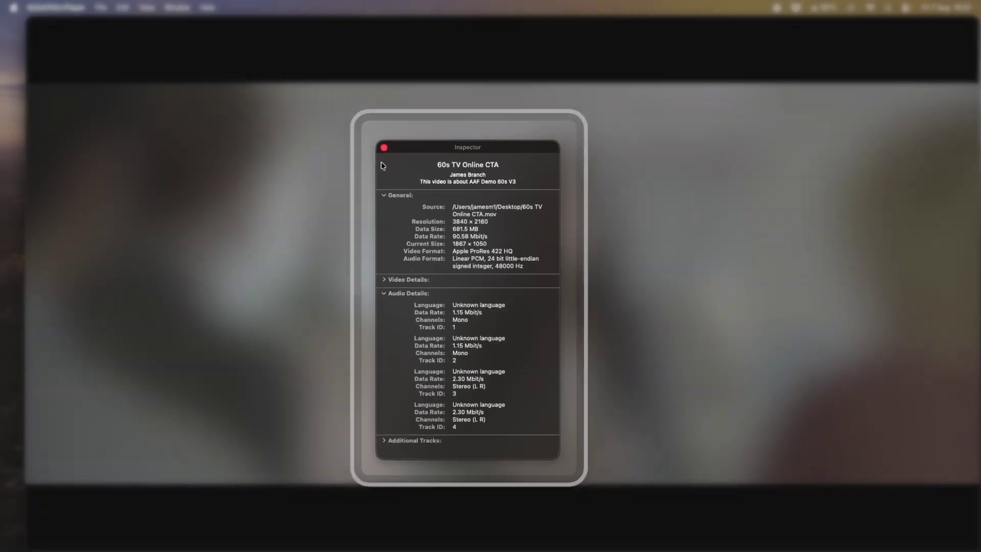
pyautogui.click(383, 154)
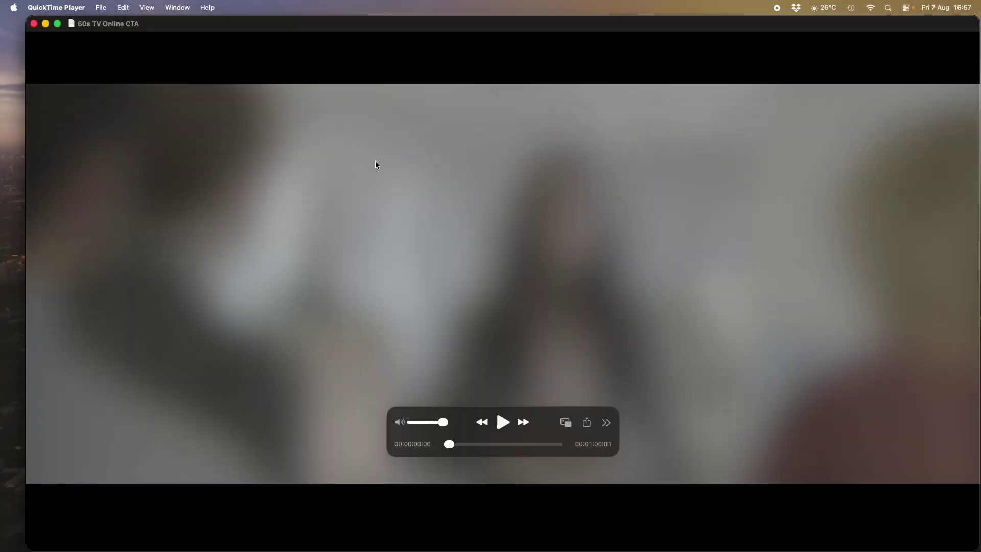
pyautogui.click(34, 23)
# Step: Switch back to Final Cut Pro and start a default Export File with roles as Multitrack QuickTime Movie
pyautogui.moveTo(136, 539)
pyautogui.click(162, 531)
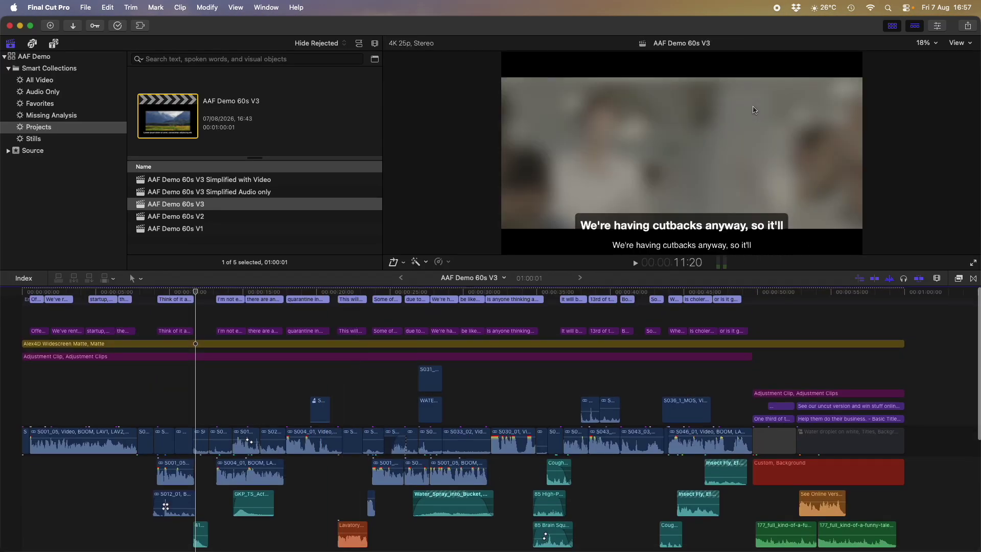
pyautogui.click(967, 26)
pyautogui.click(907, 49)
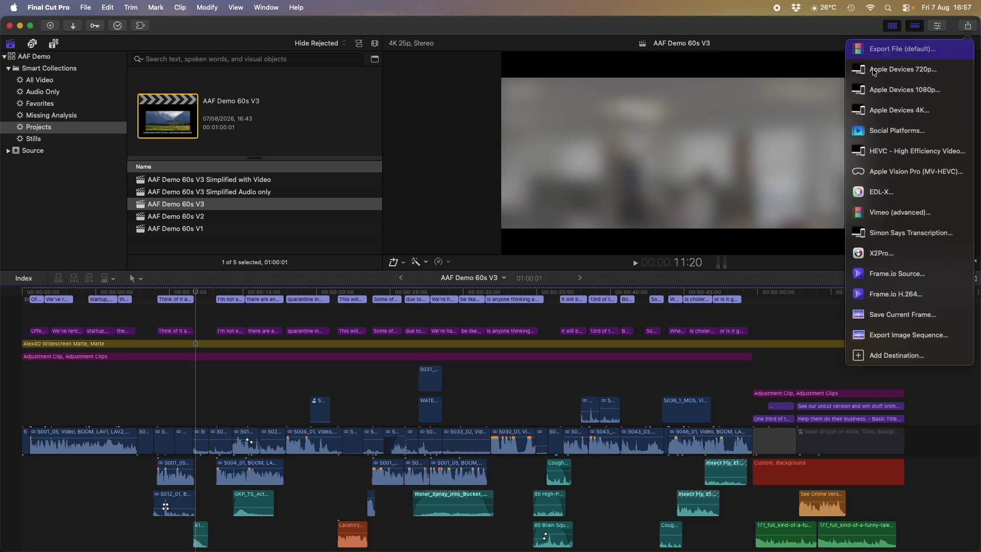
pyautogui.click(882, 51)
pyautogui.click(520, 118)
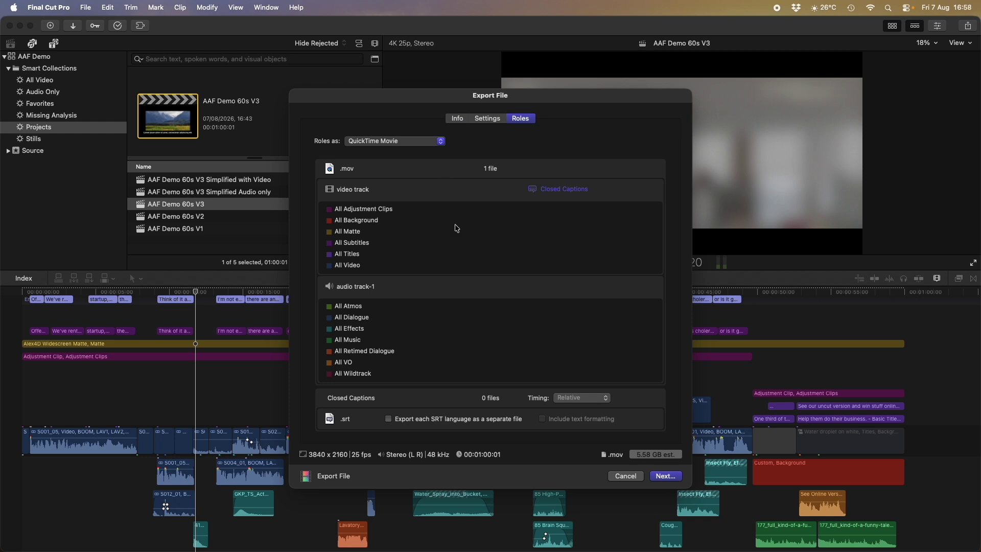
pyautogui.click(403, 141)
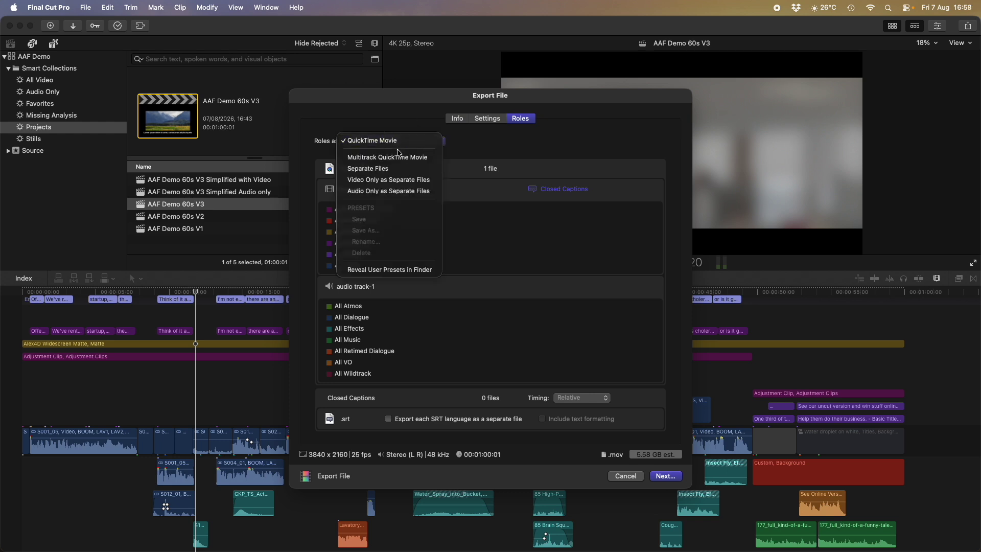
pyautogui.click(399, 156)
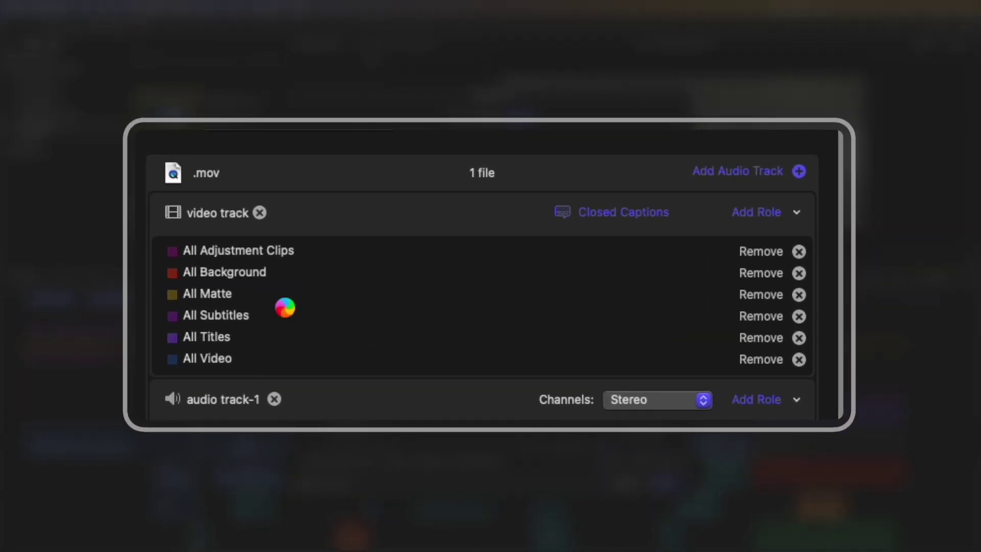
# Step: Remove the All Subtitles, All Titles and All Matte roles from the video track
pyautogui.scroll(-1, 290, 308)
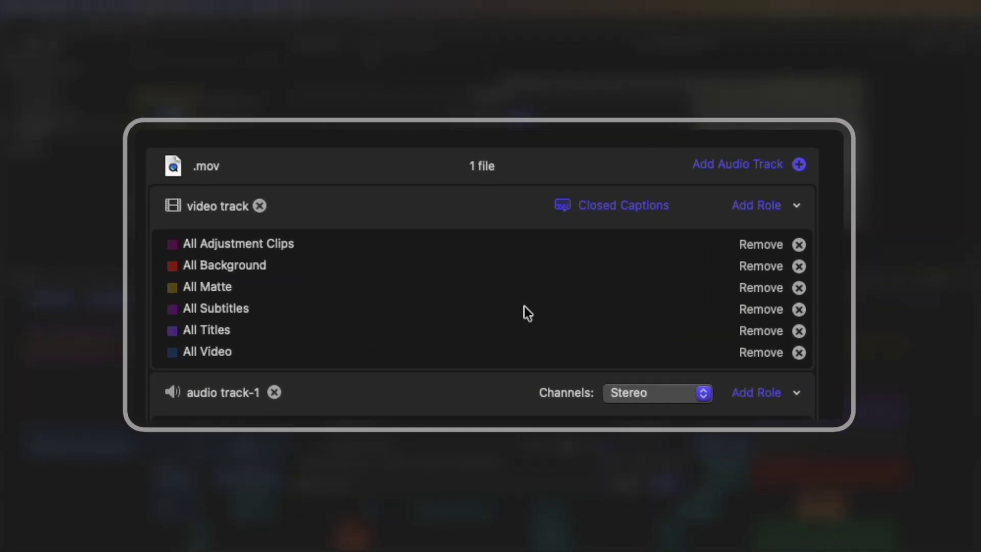
pyautogui.click(799, 310)
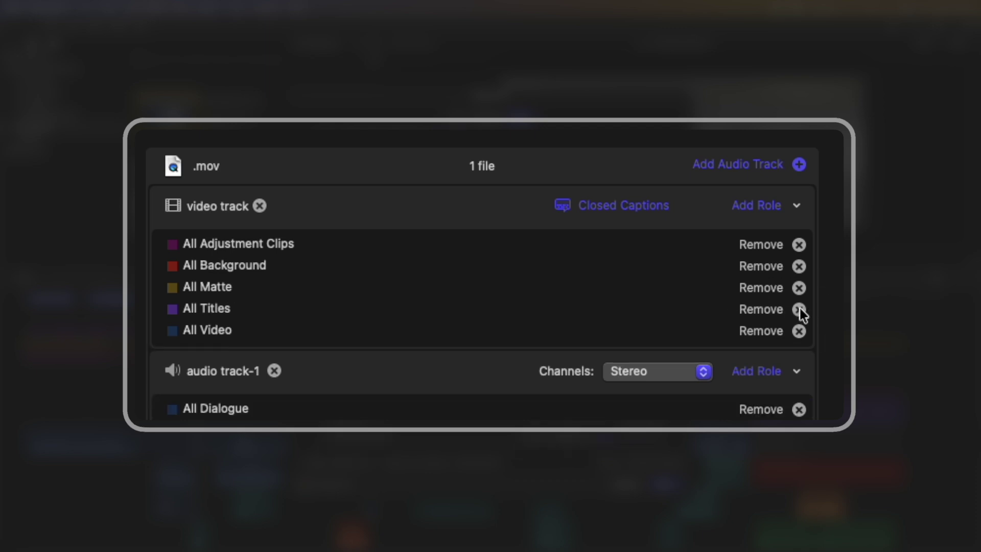
pyautogui.click(799, 310)
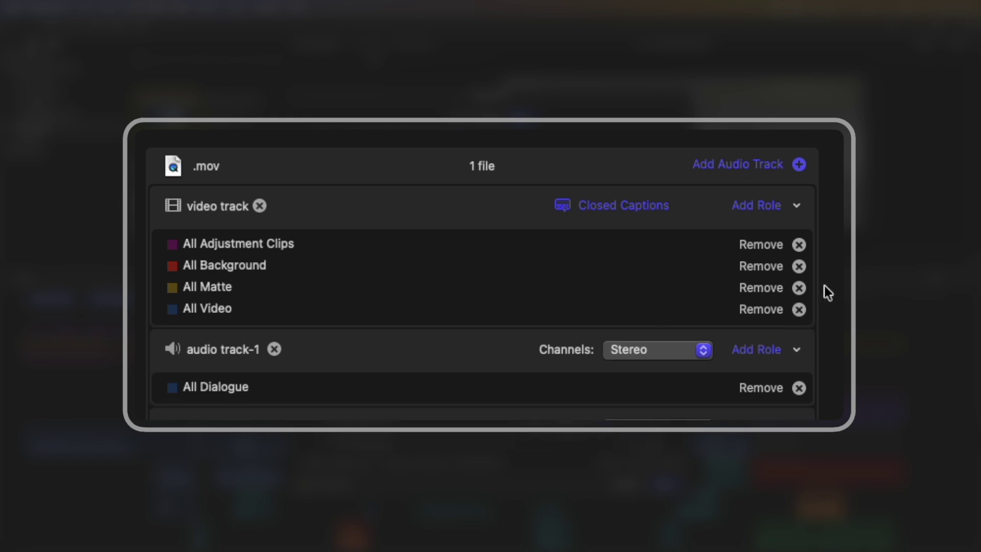
pyautogui.click(799, 288)
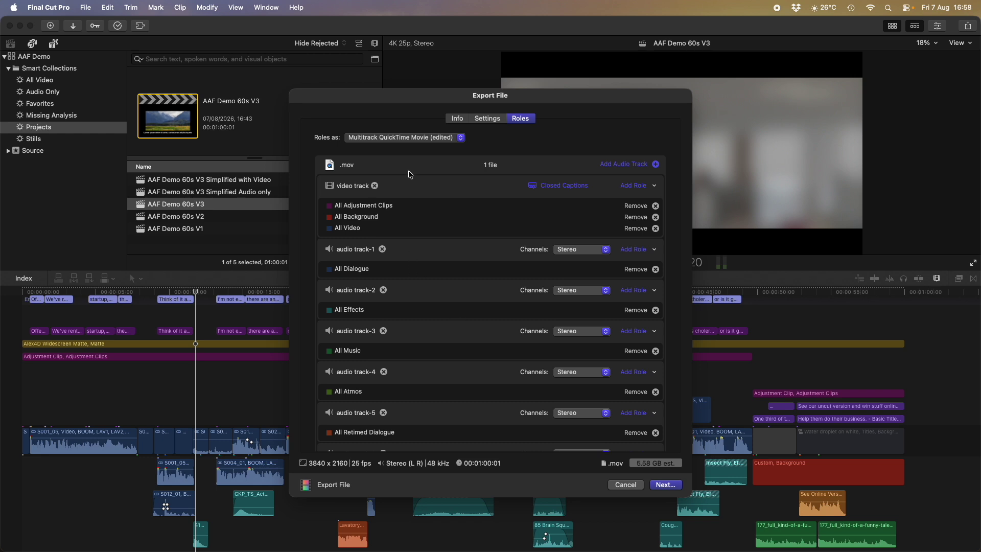
pyautogui.click(424, 139)
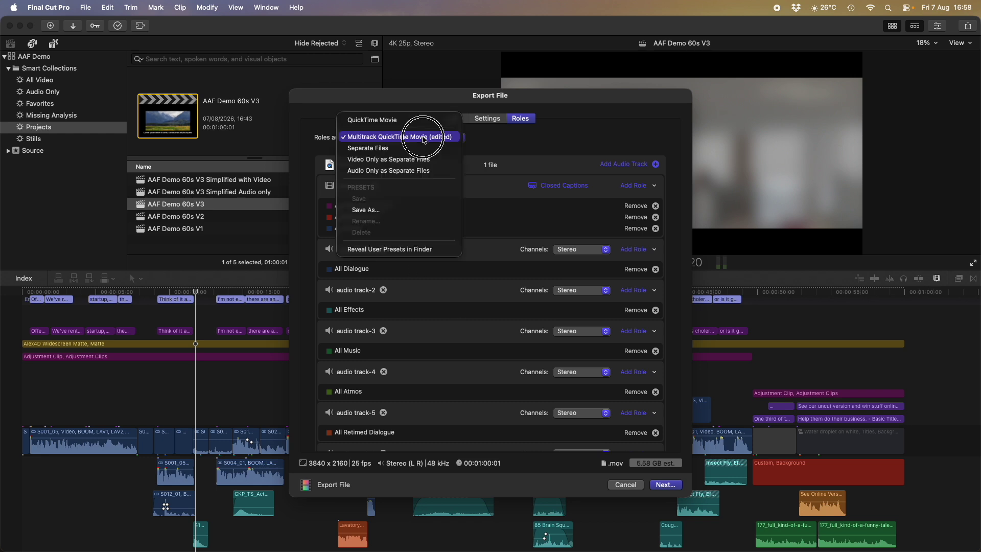
pyautogui.click(407, 215)
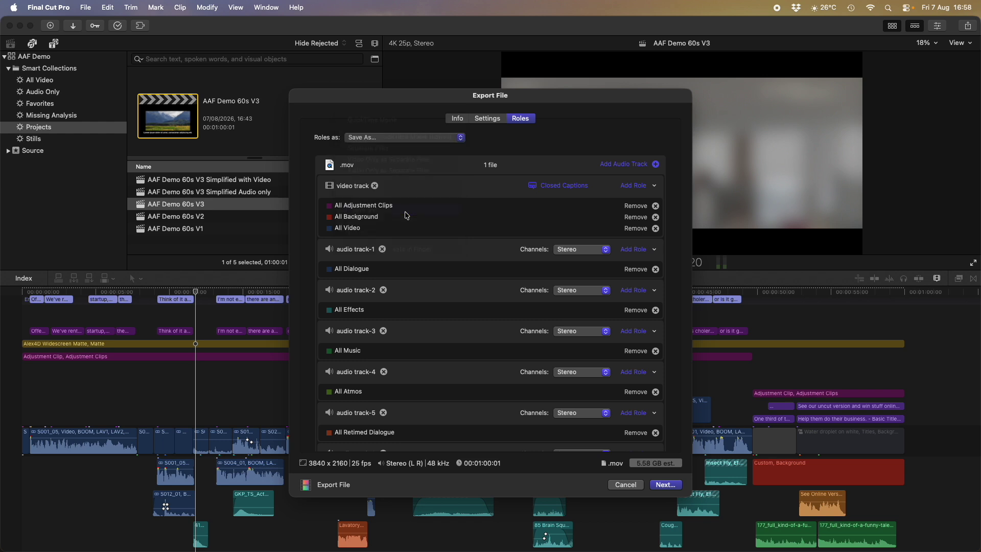
pyautogui.click(522, 303)
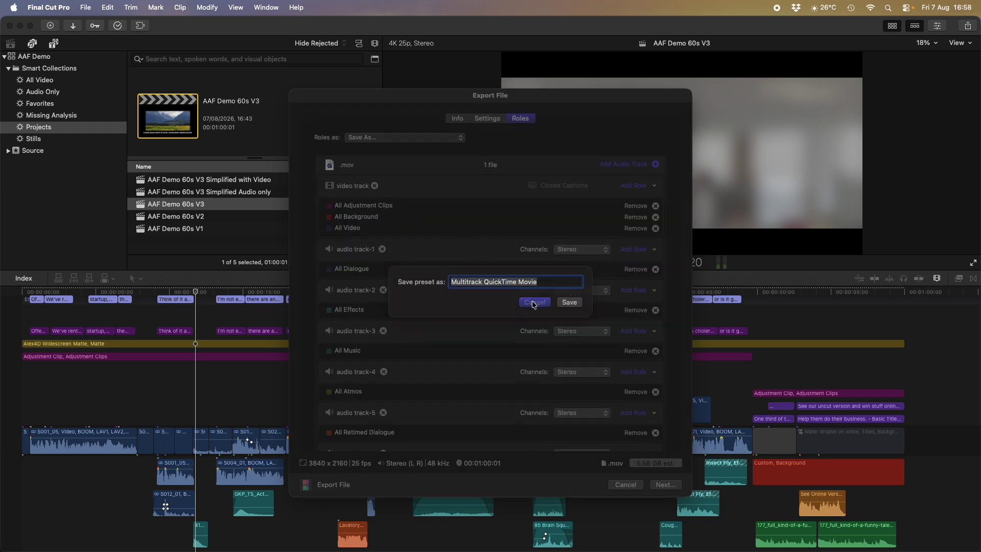
pyautogui.click(412, 137)
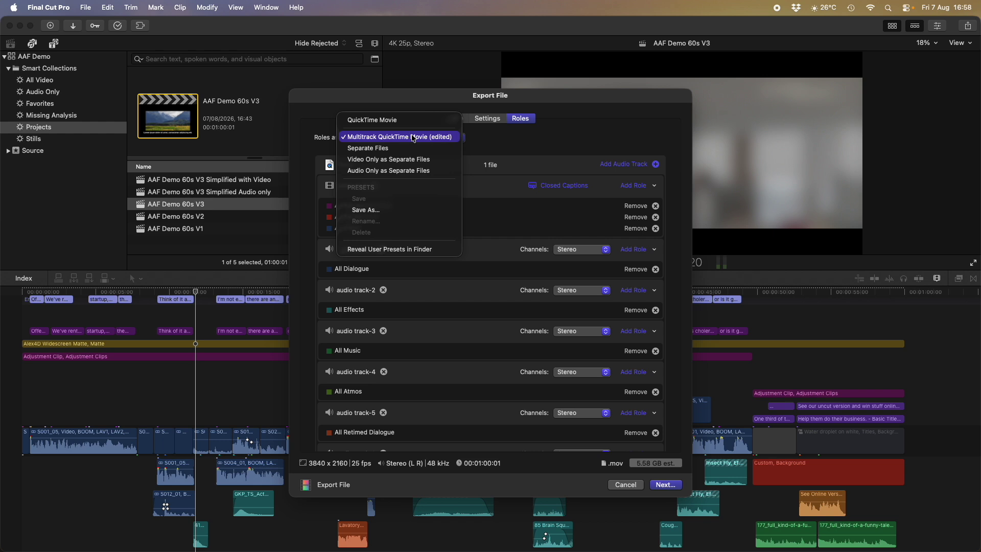
pyautogui.click(588, 129)
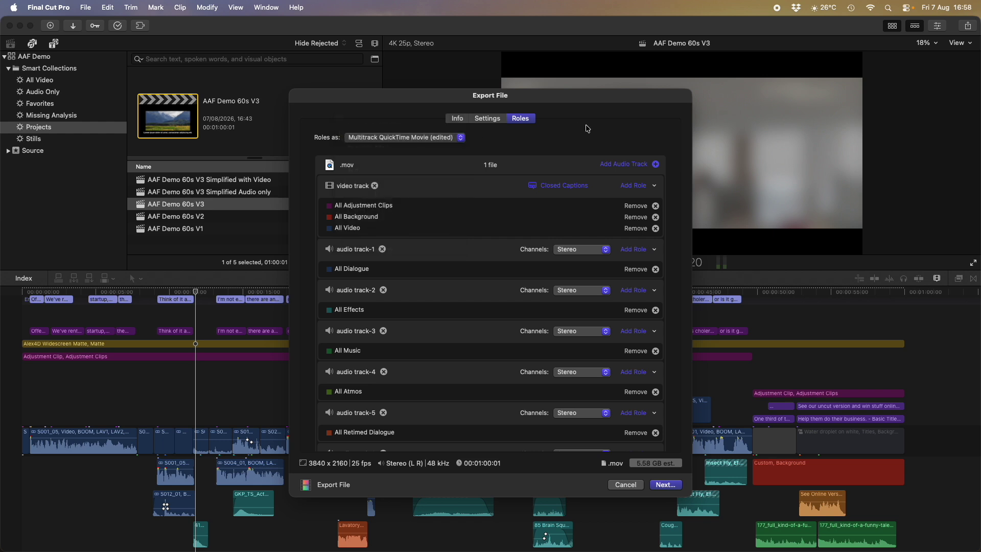